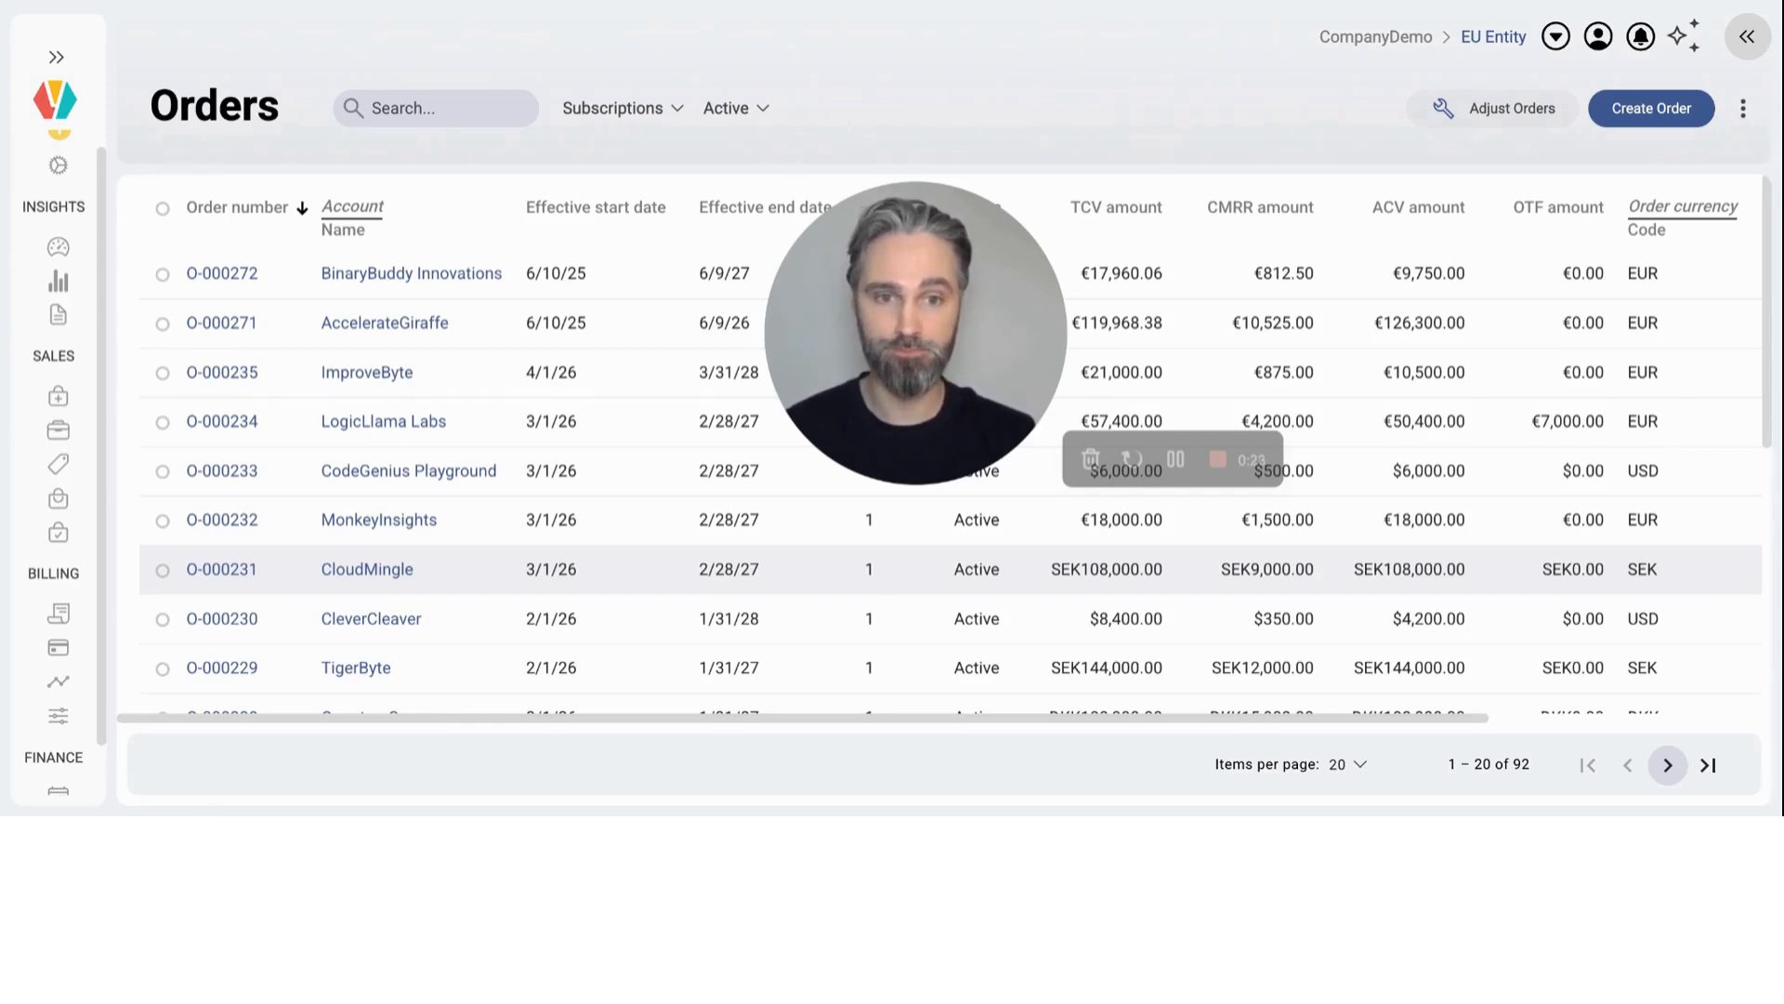
Step: Create a new order for the customer account Caring Colossus Enterprises
click(1664, 112)
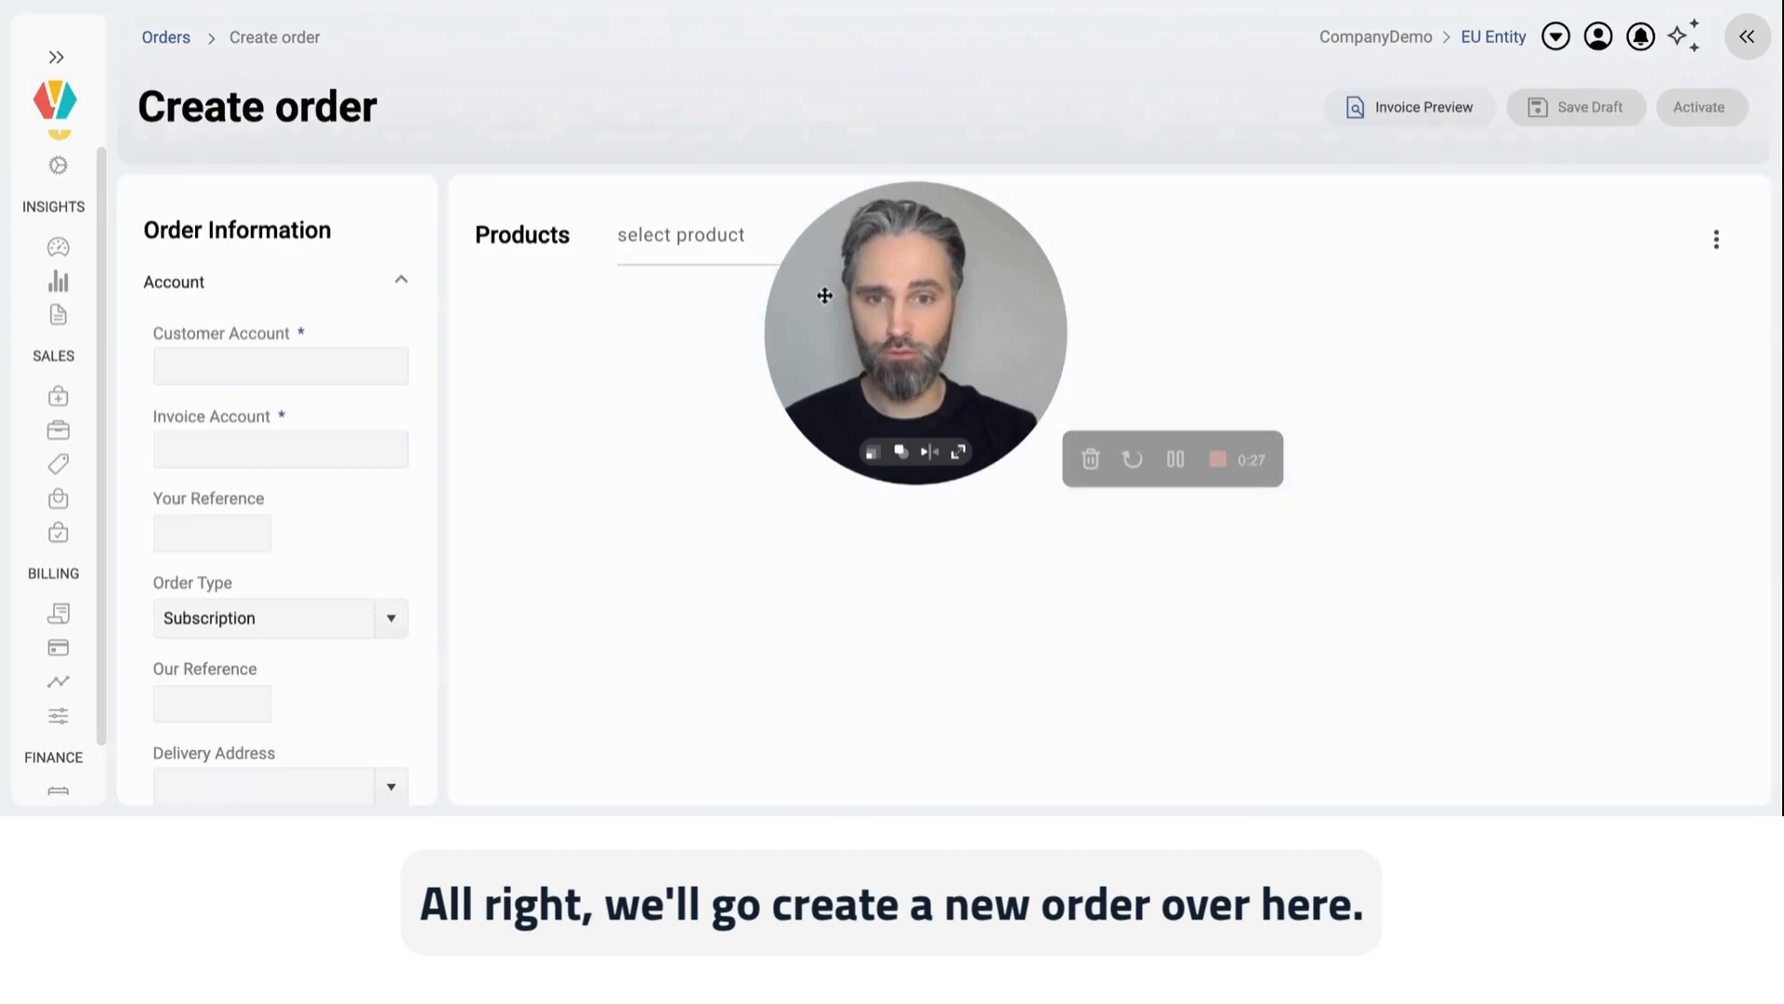
drag(825, 295, 1287, 232)
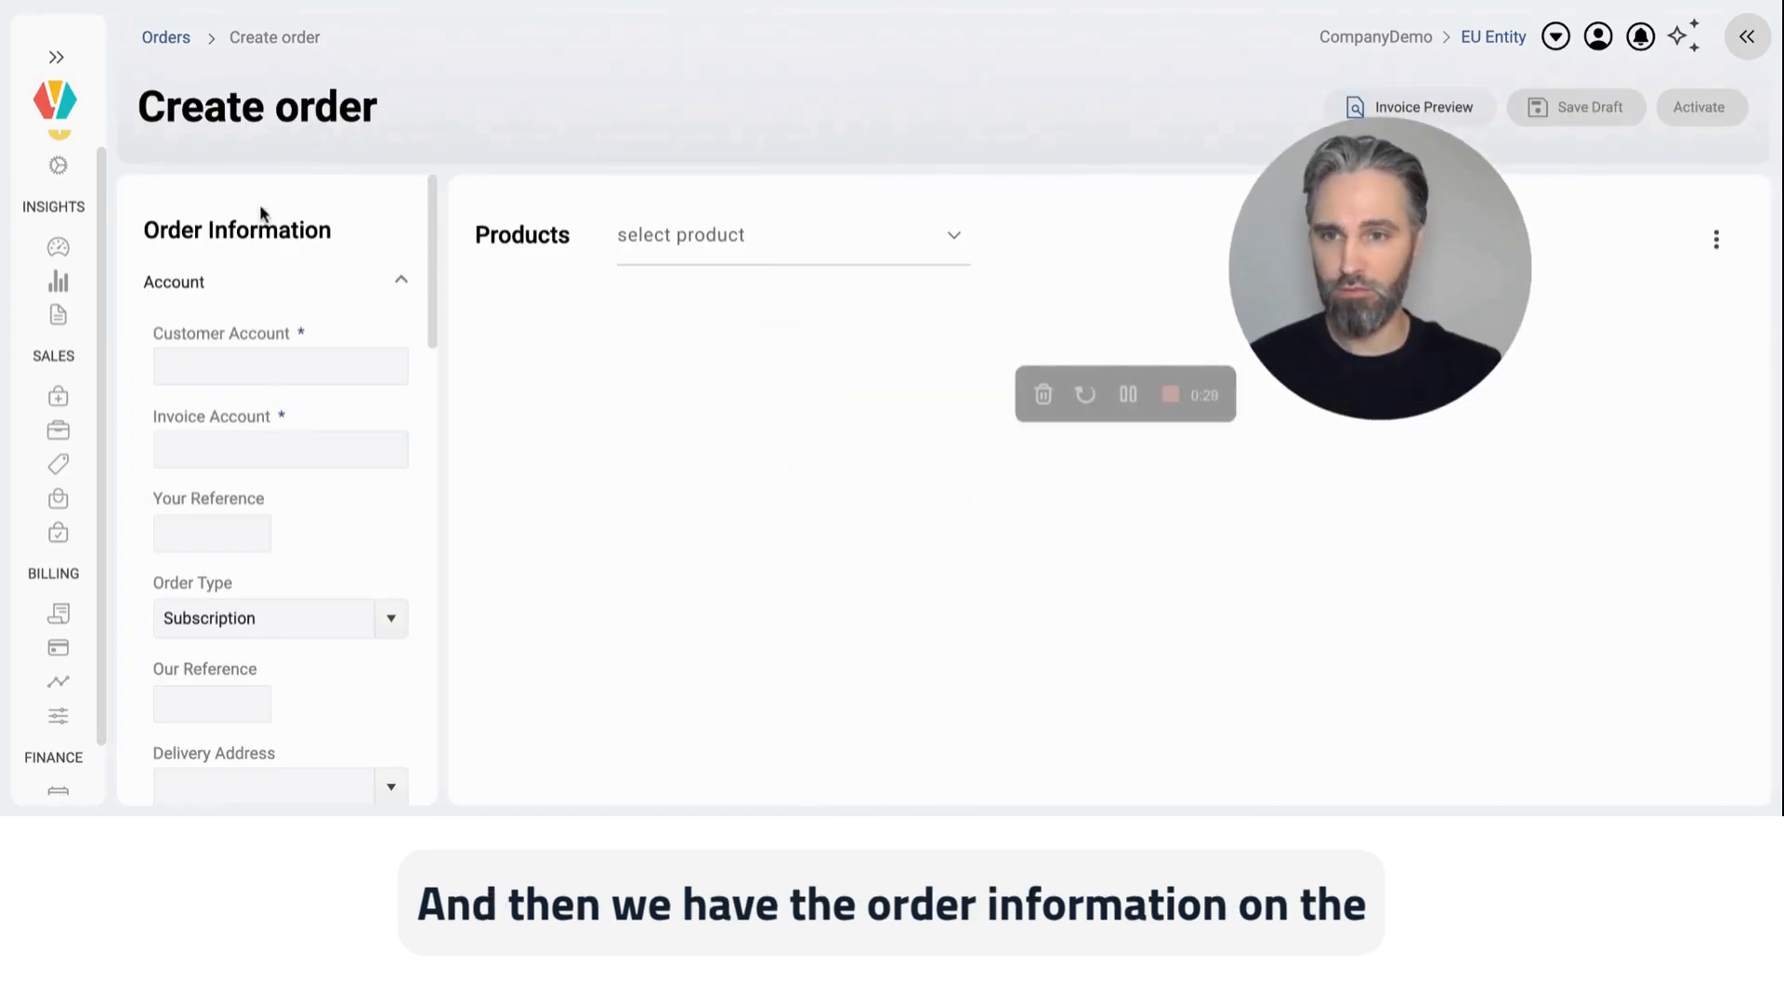
click(327, 369)
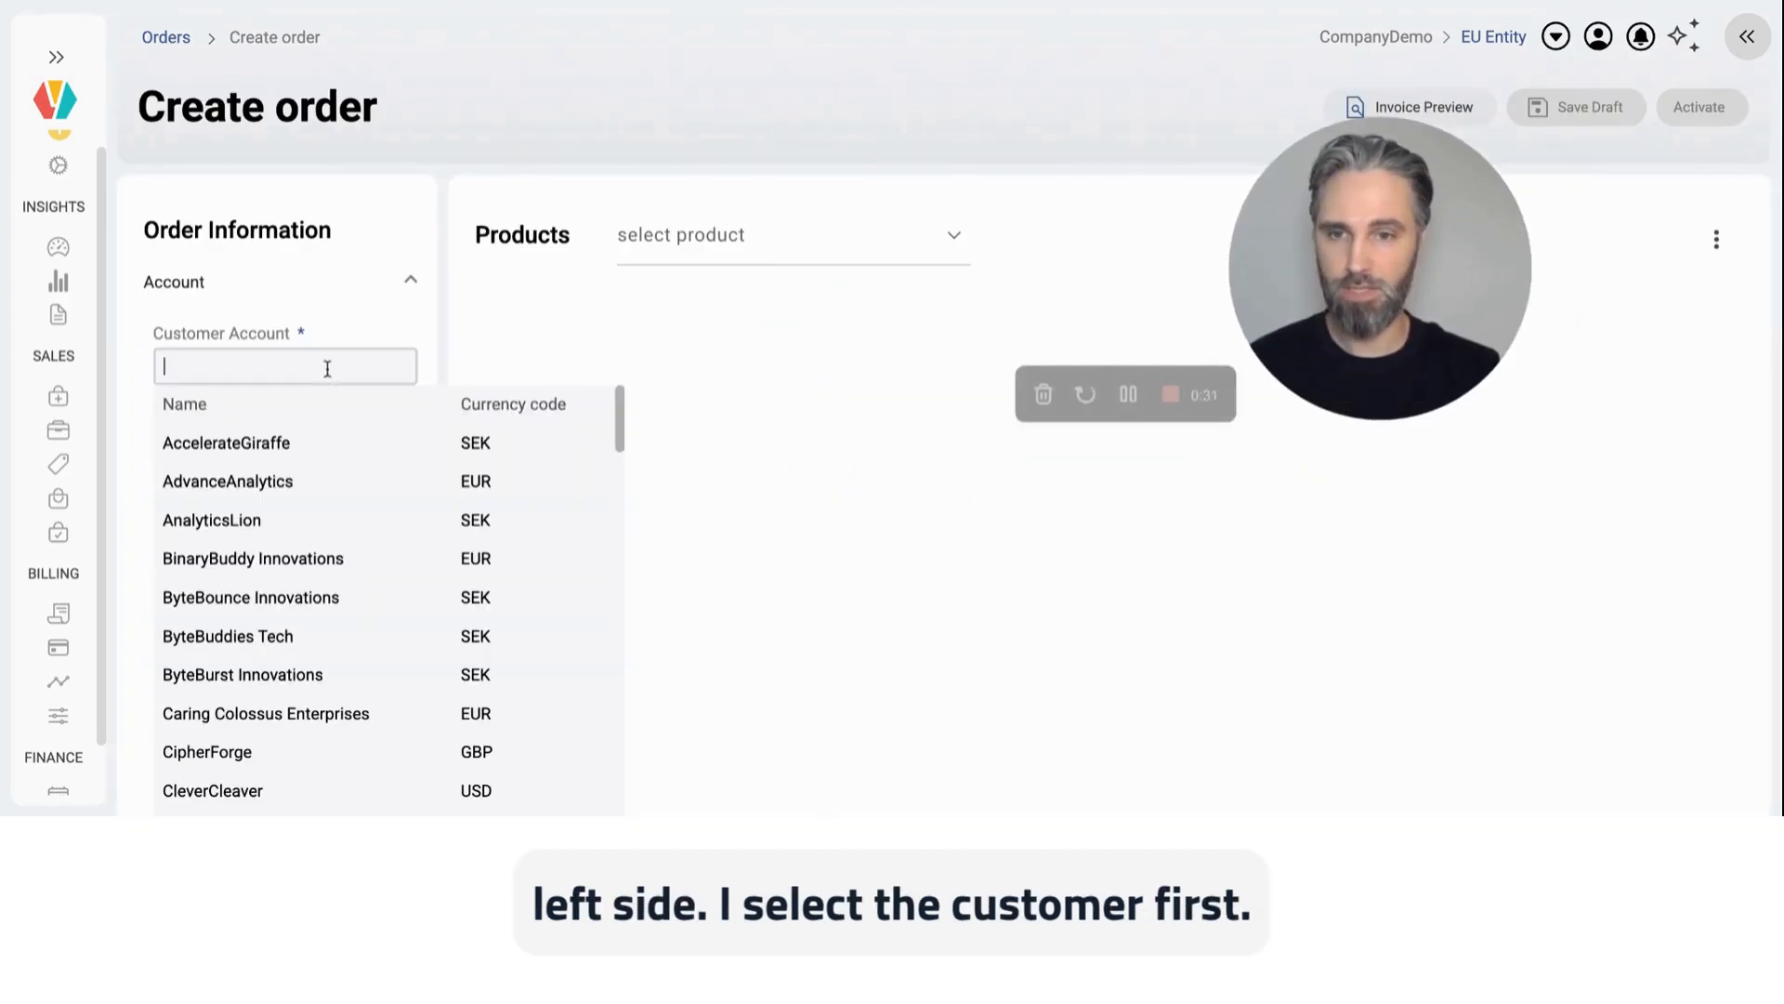
scroll(322, 599, down, 2)
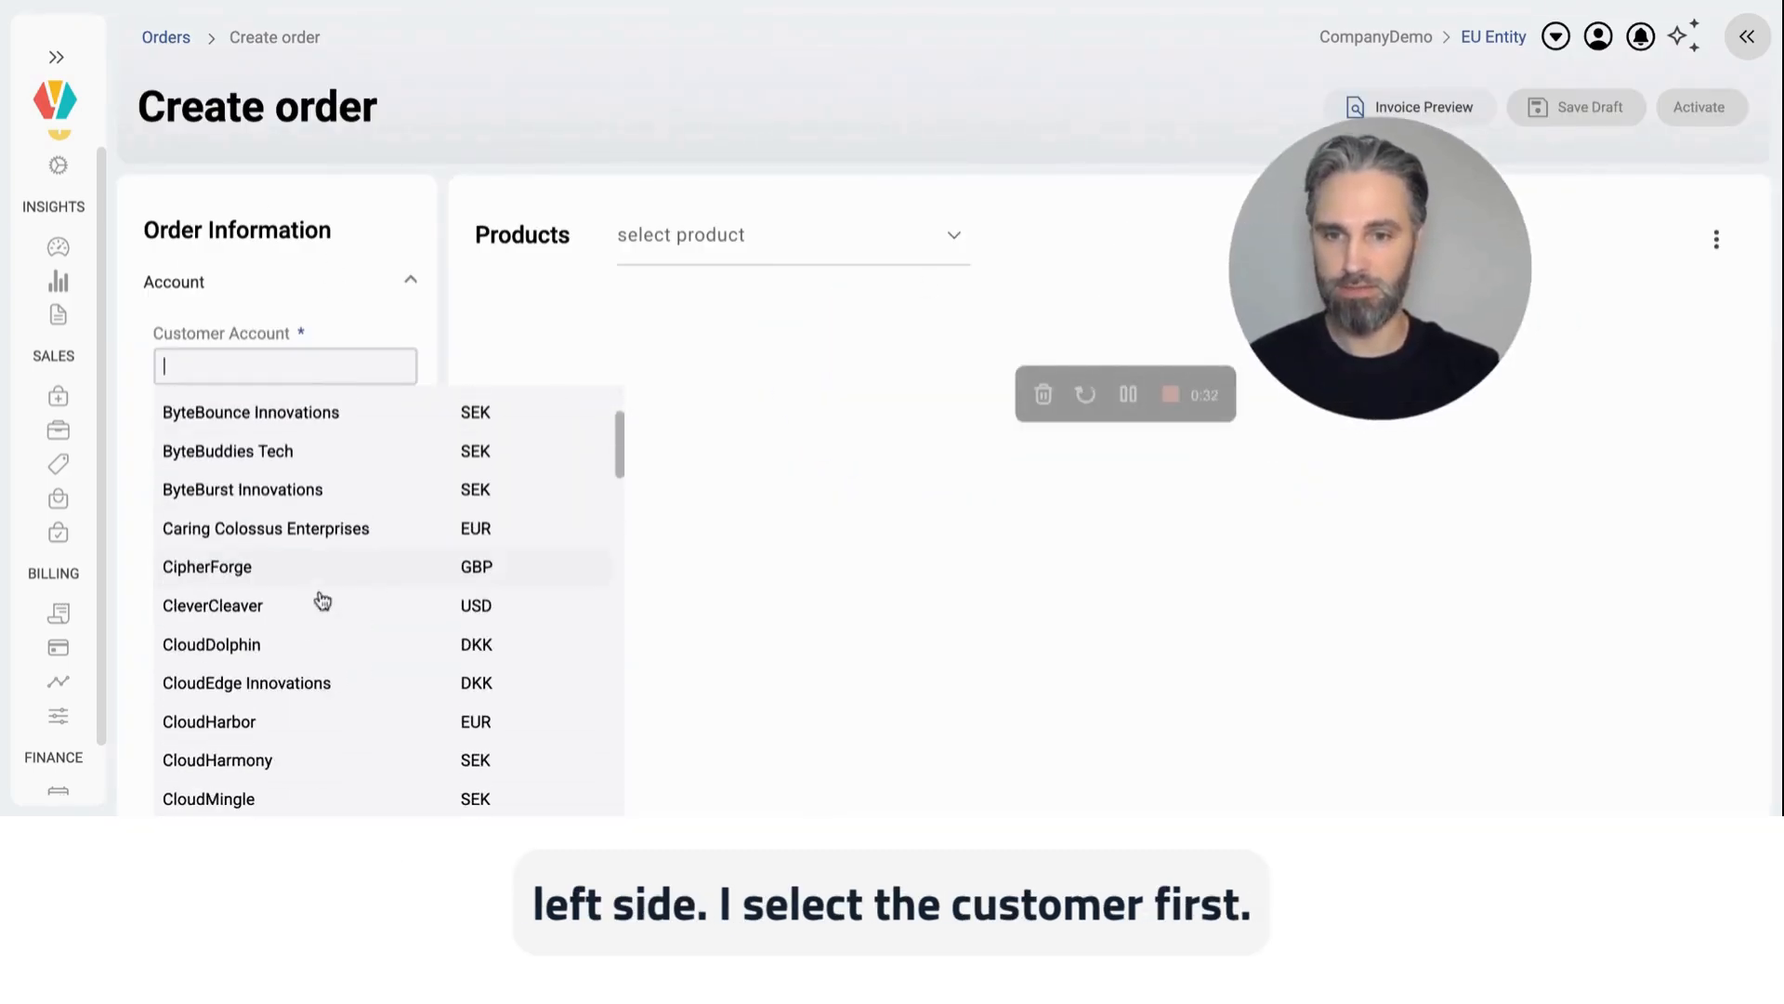
click(328, 530)
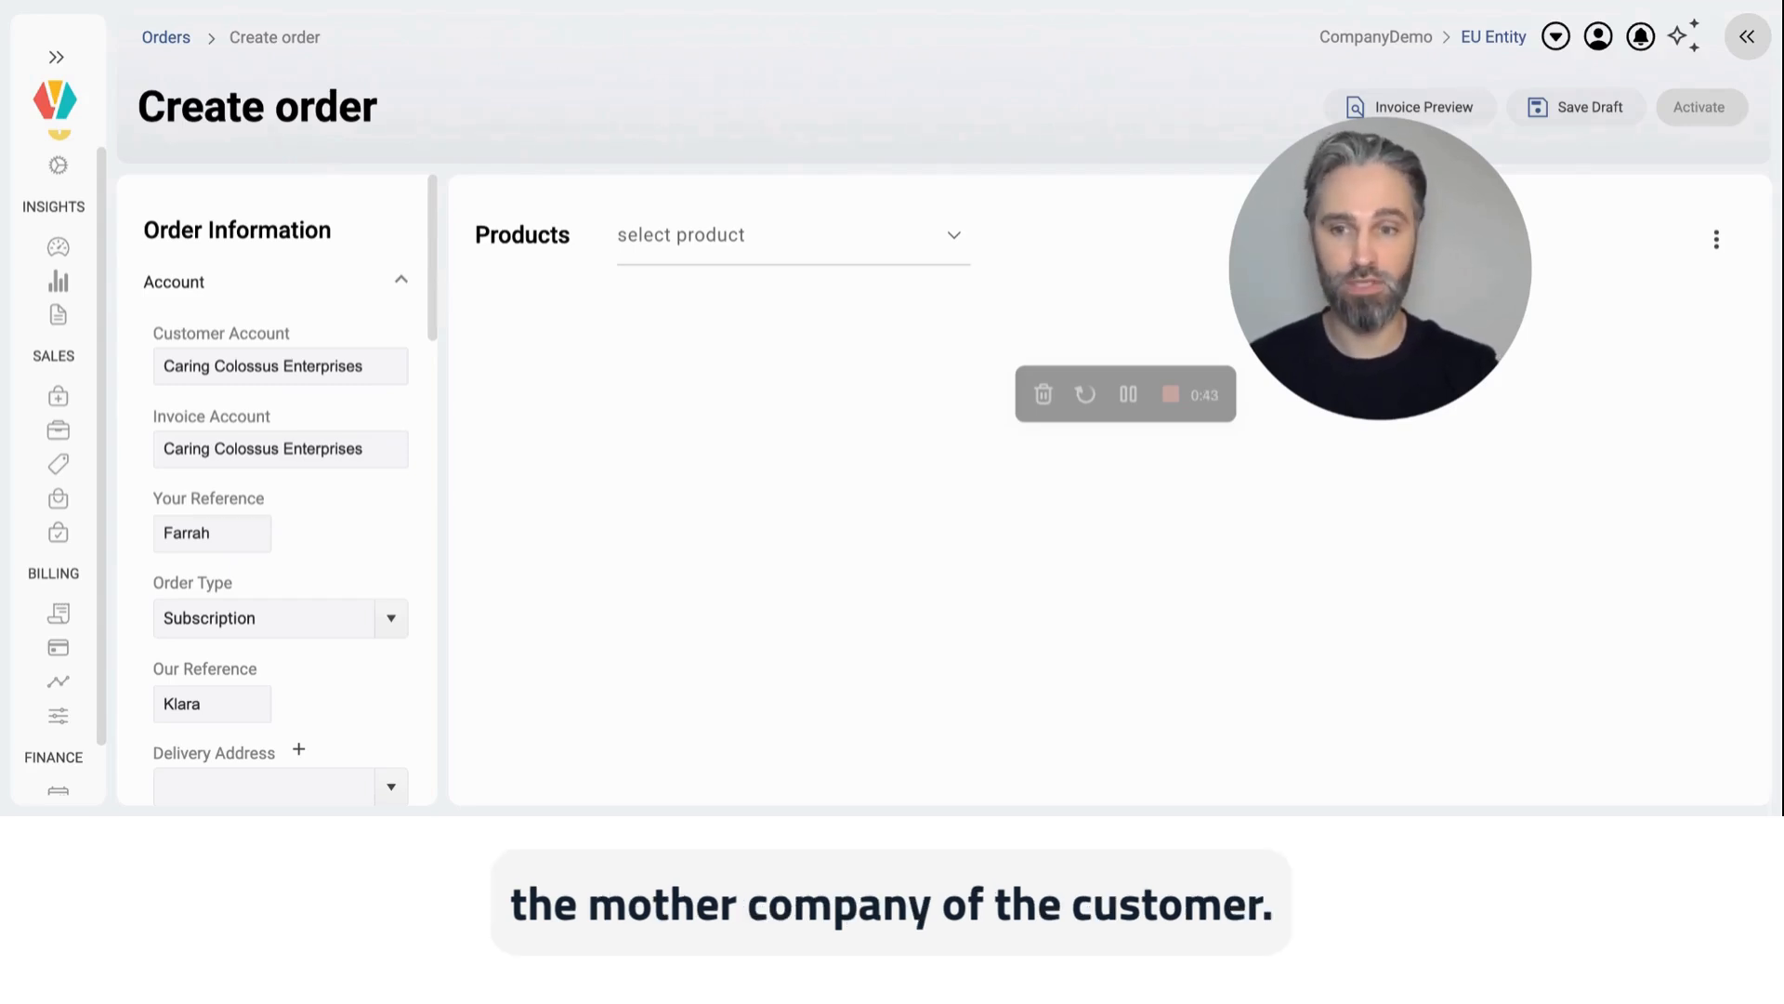
Step: Define the order's terms with effective start date 6/8/2025, an initial term of 24 months and a notice period of 2 months
scroll(276, 489, down, 10)
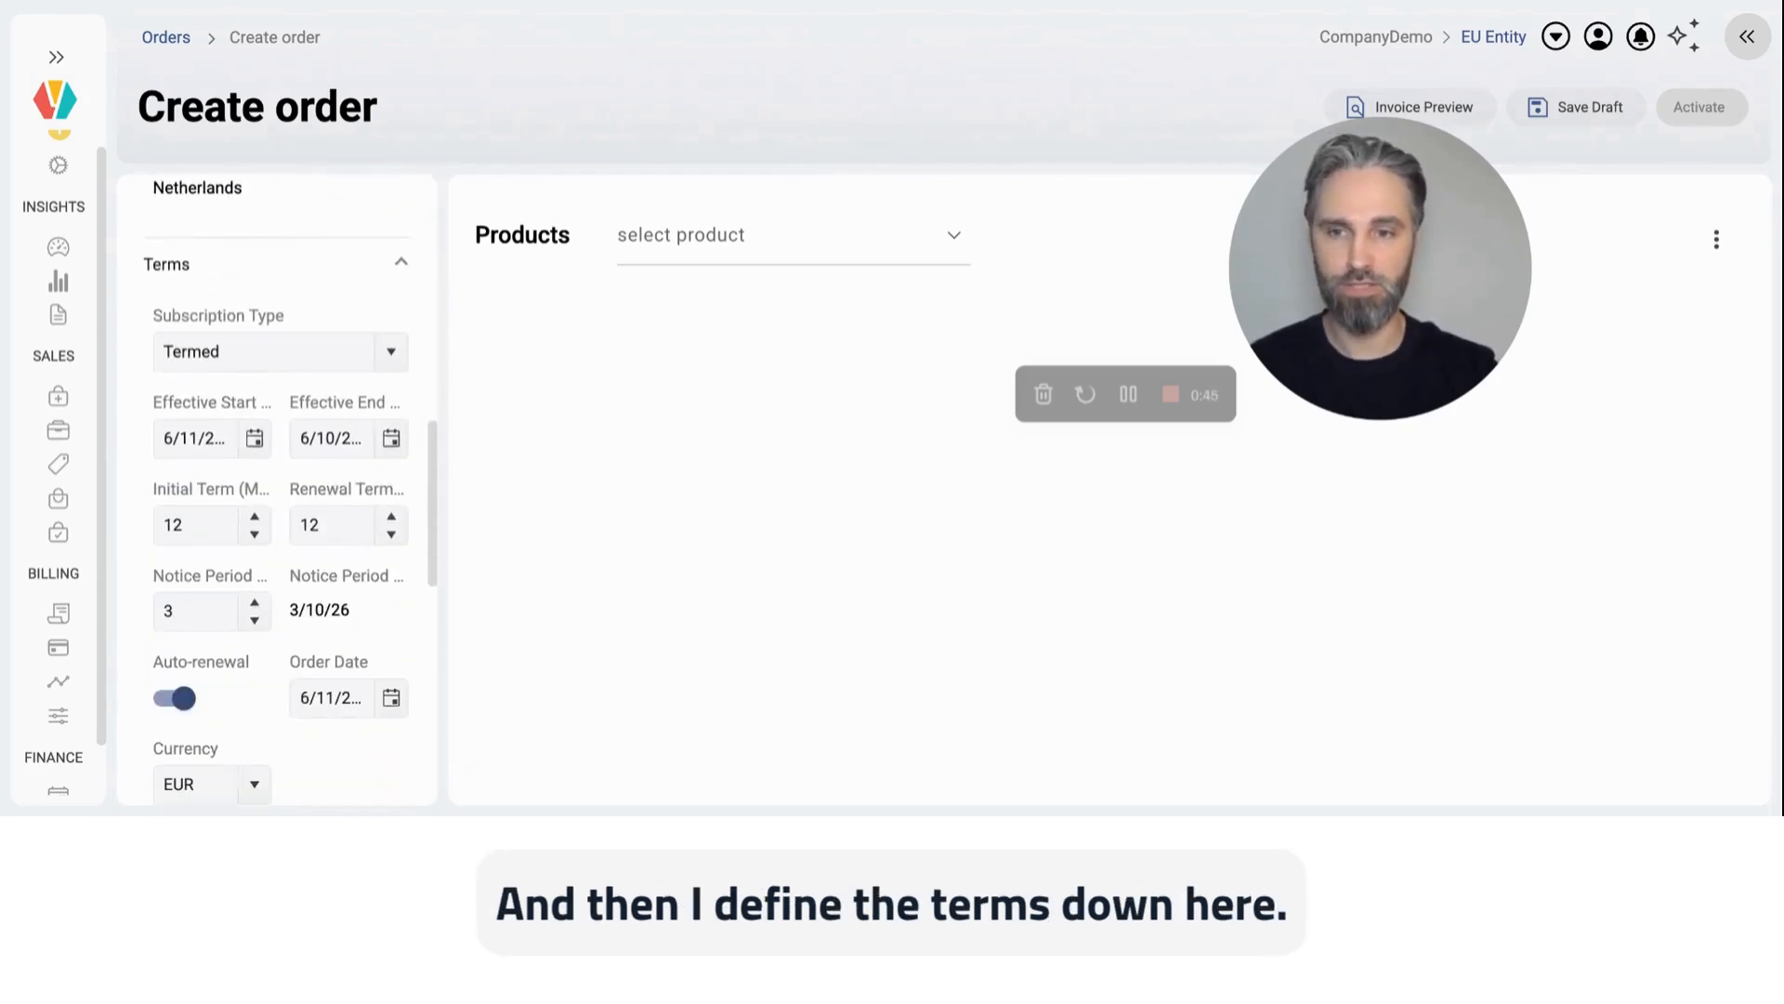
click(392, 320)
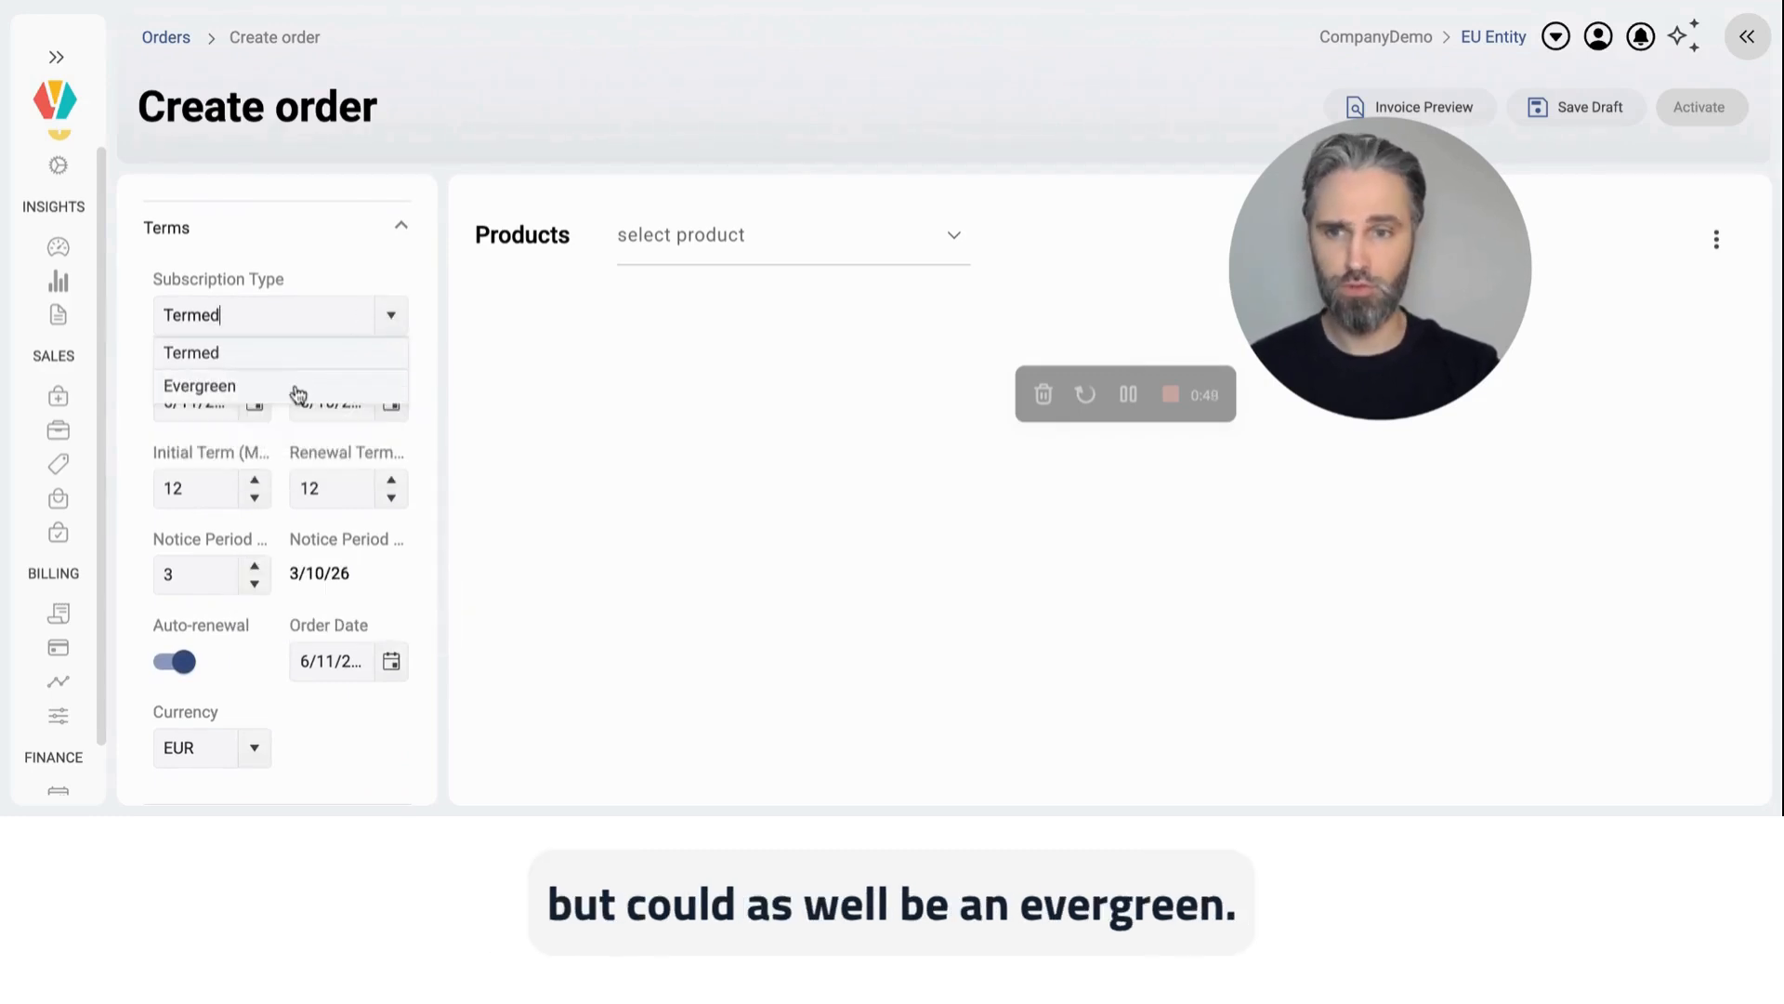
click(136, 381)
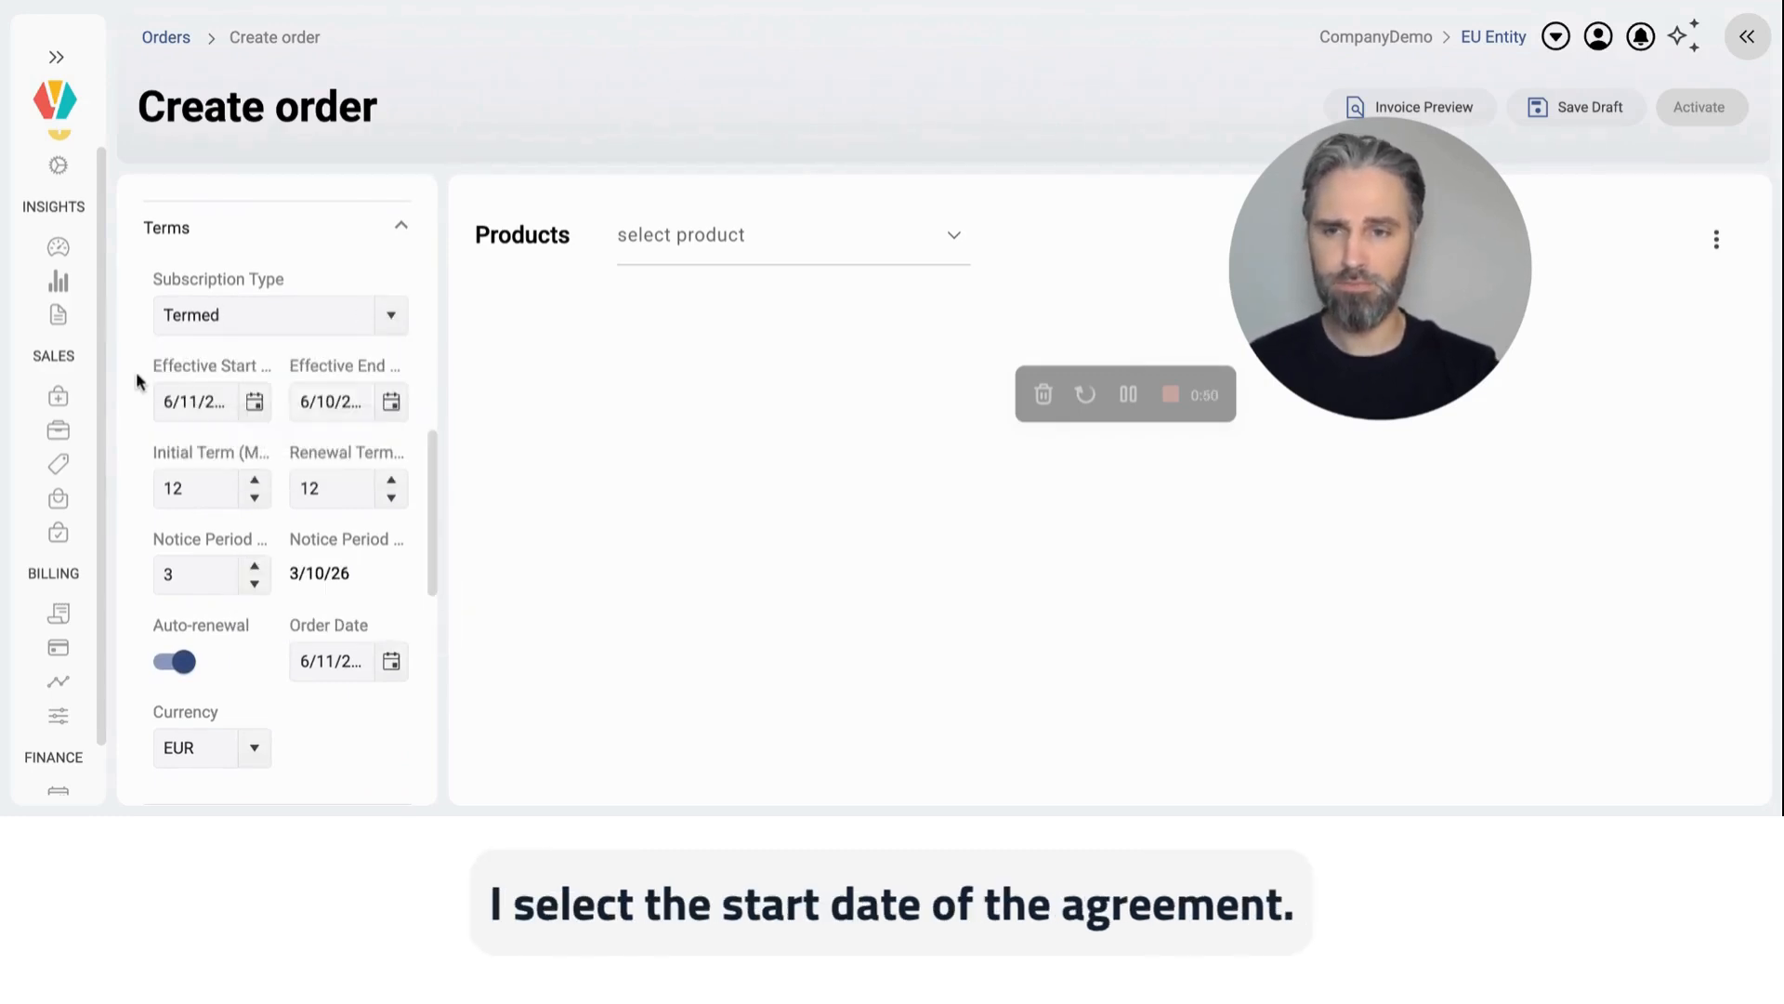
click(254, 400)
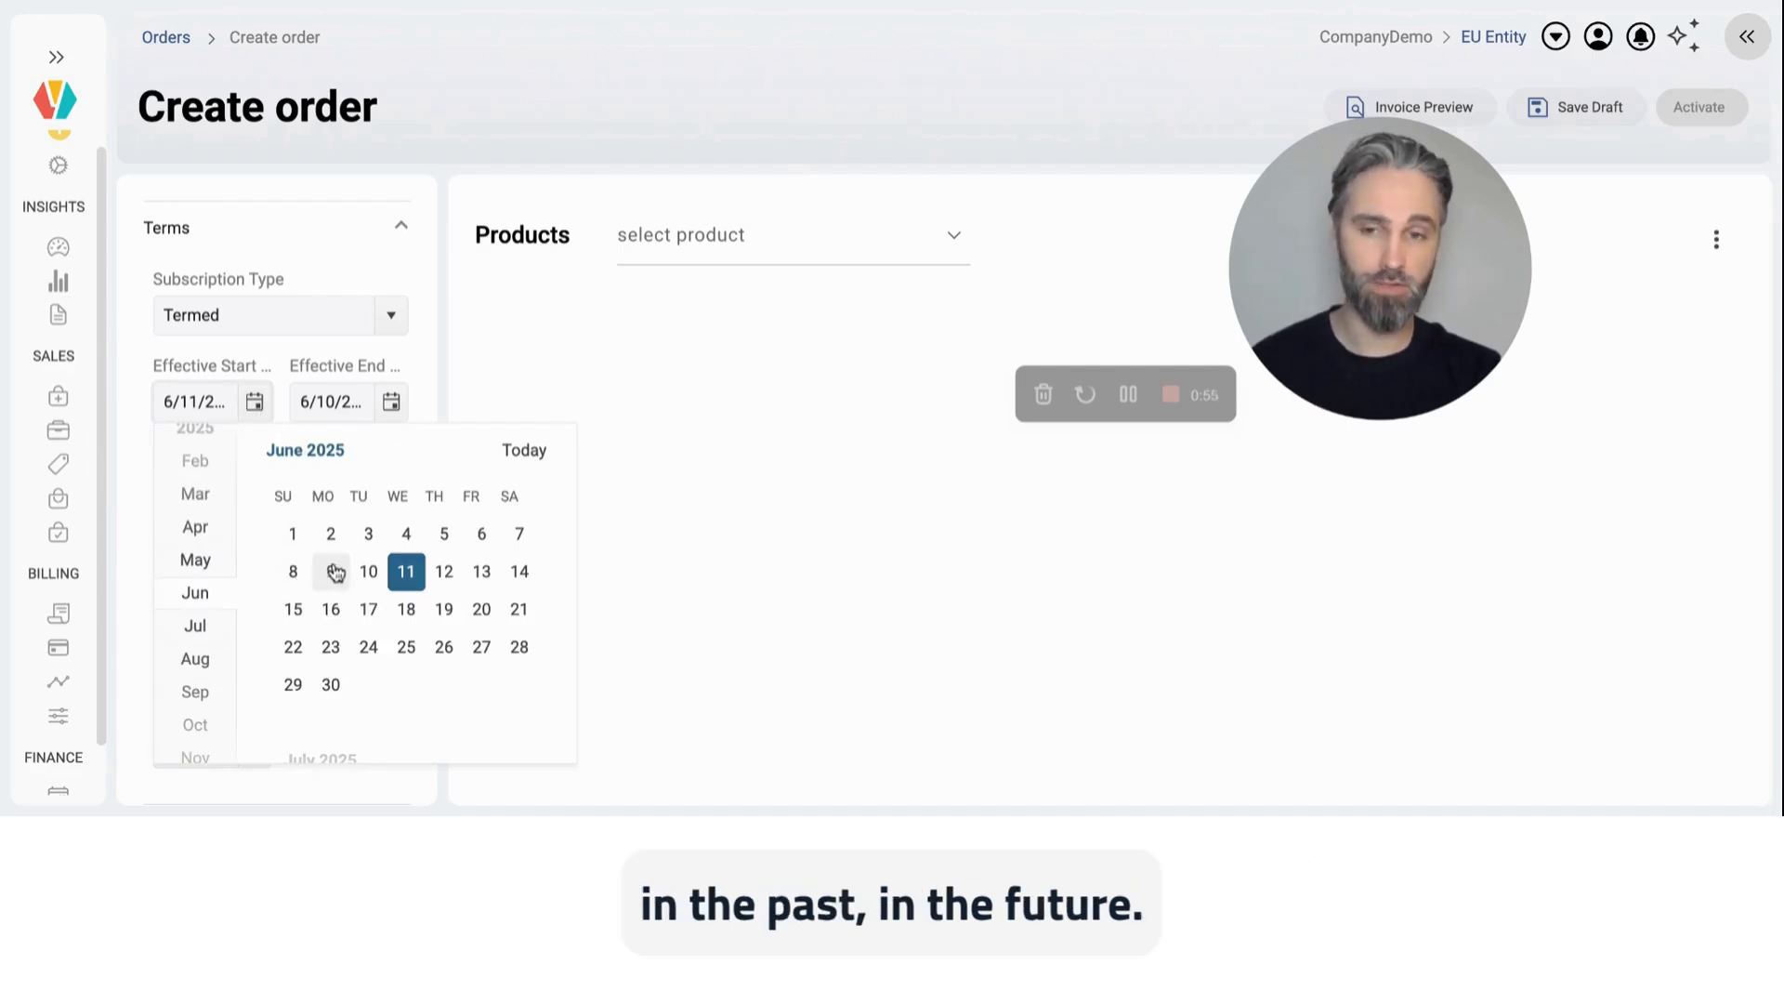
click(293, 571)
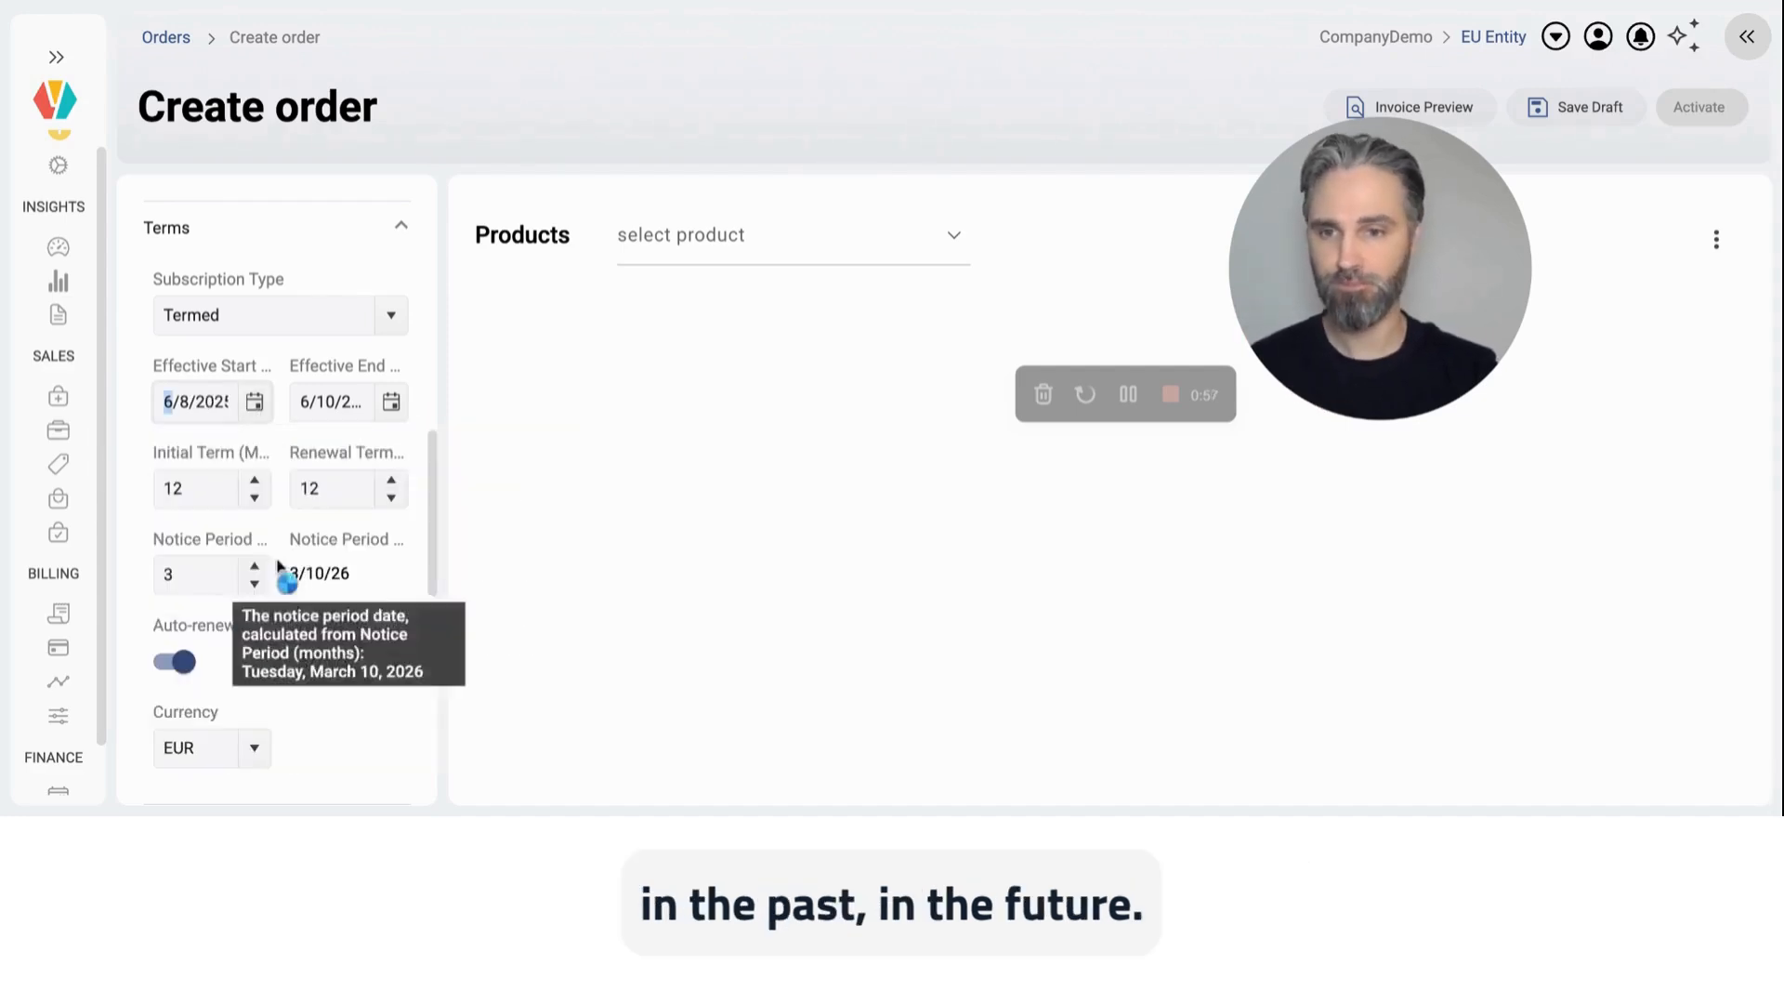
double_click(194, 491)
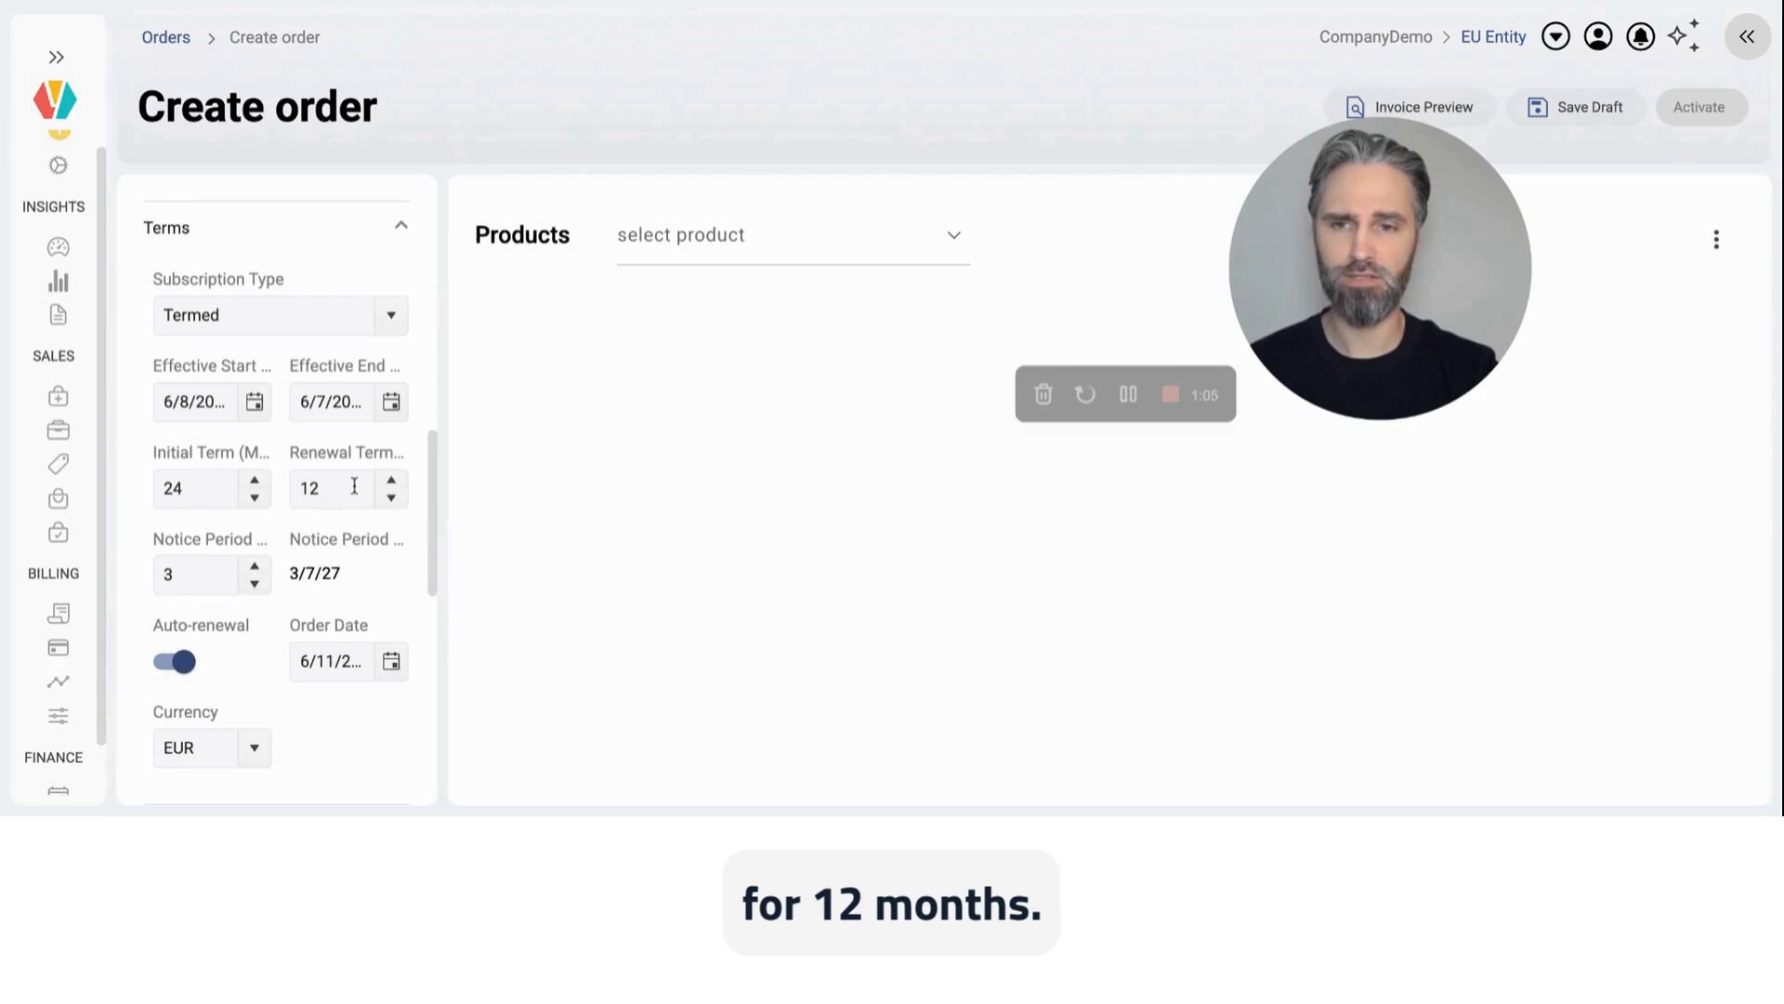
double_click(184, 577)
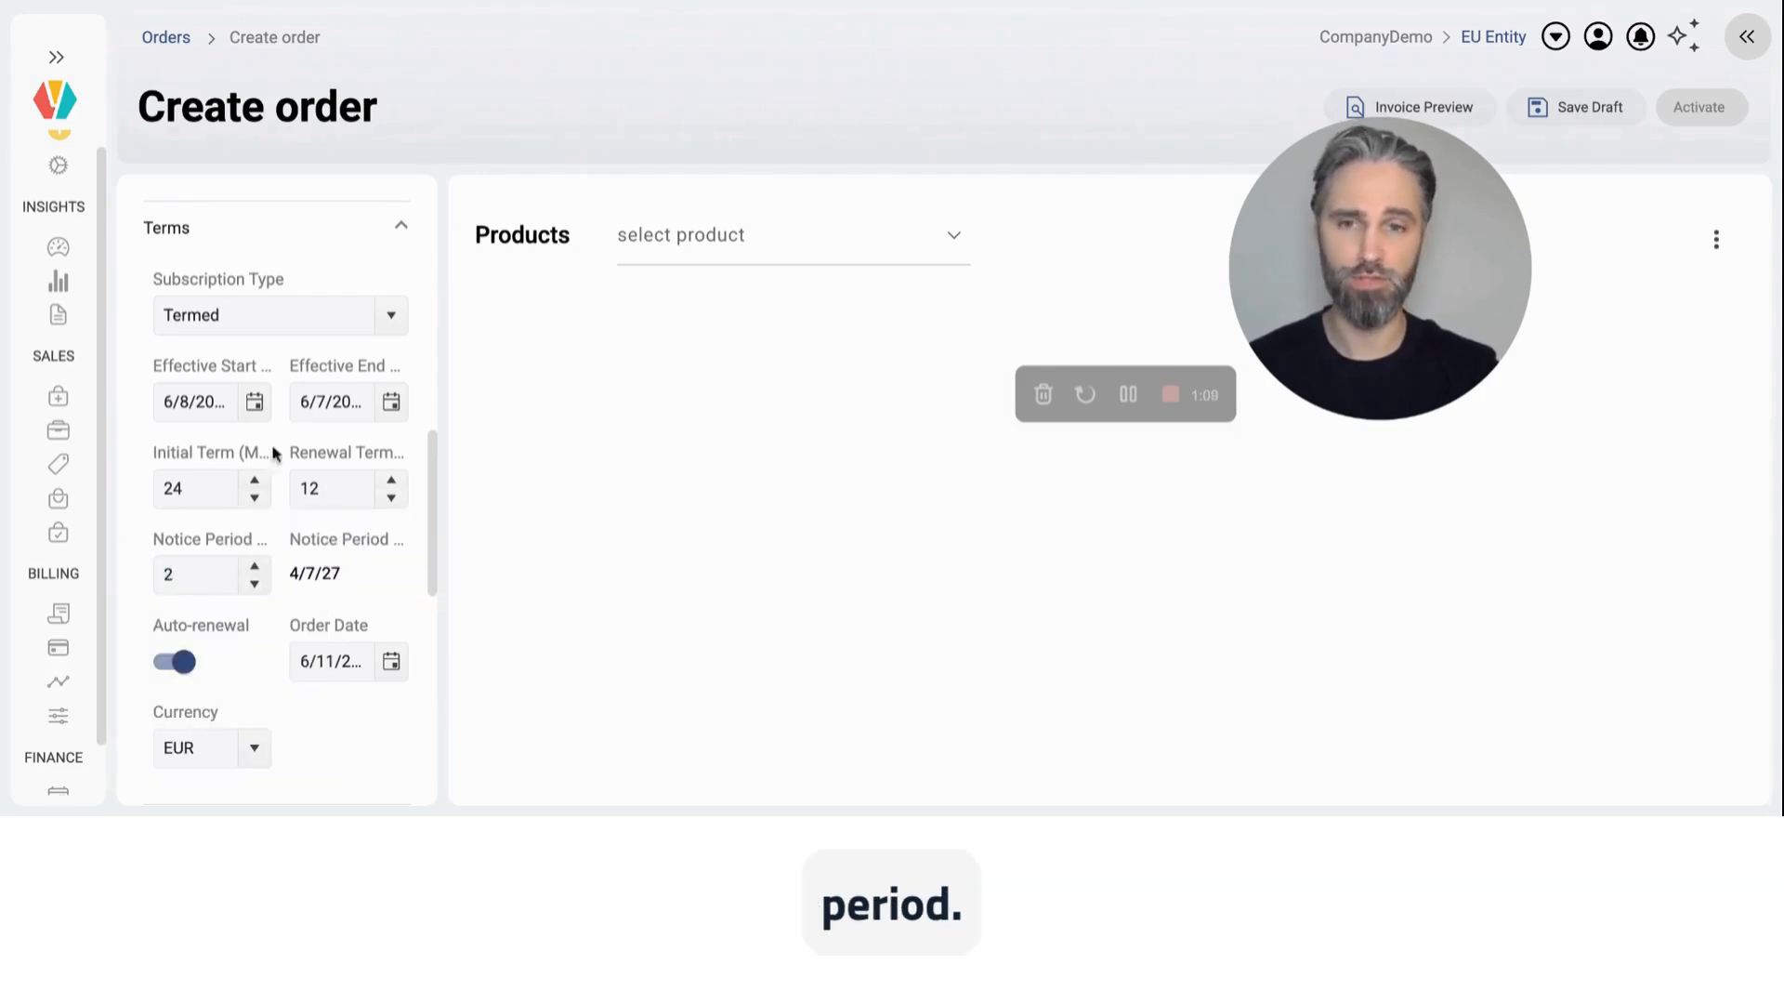
Step: Add the Simple Service product and the Add-Ons product with charge plan Add-On X to the order
click(676, 248)
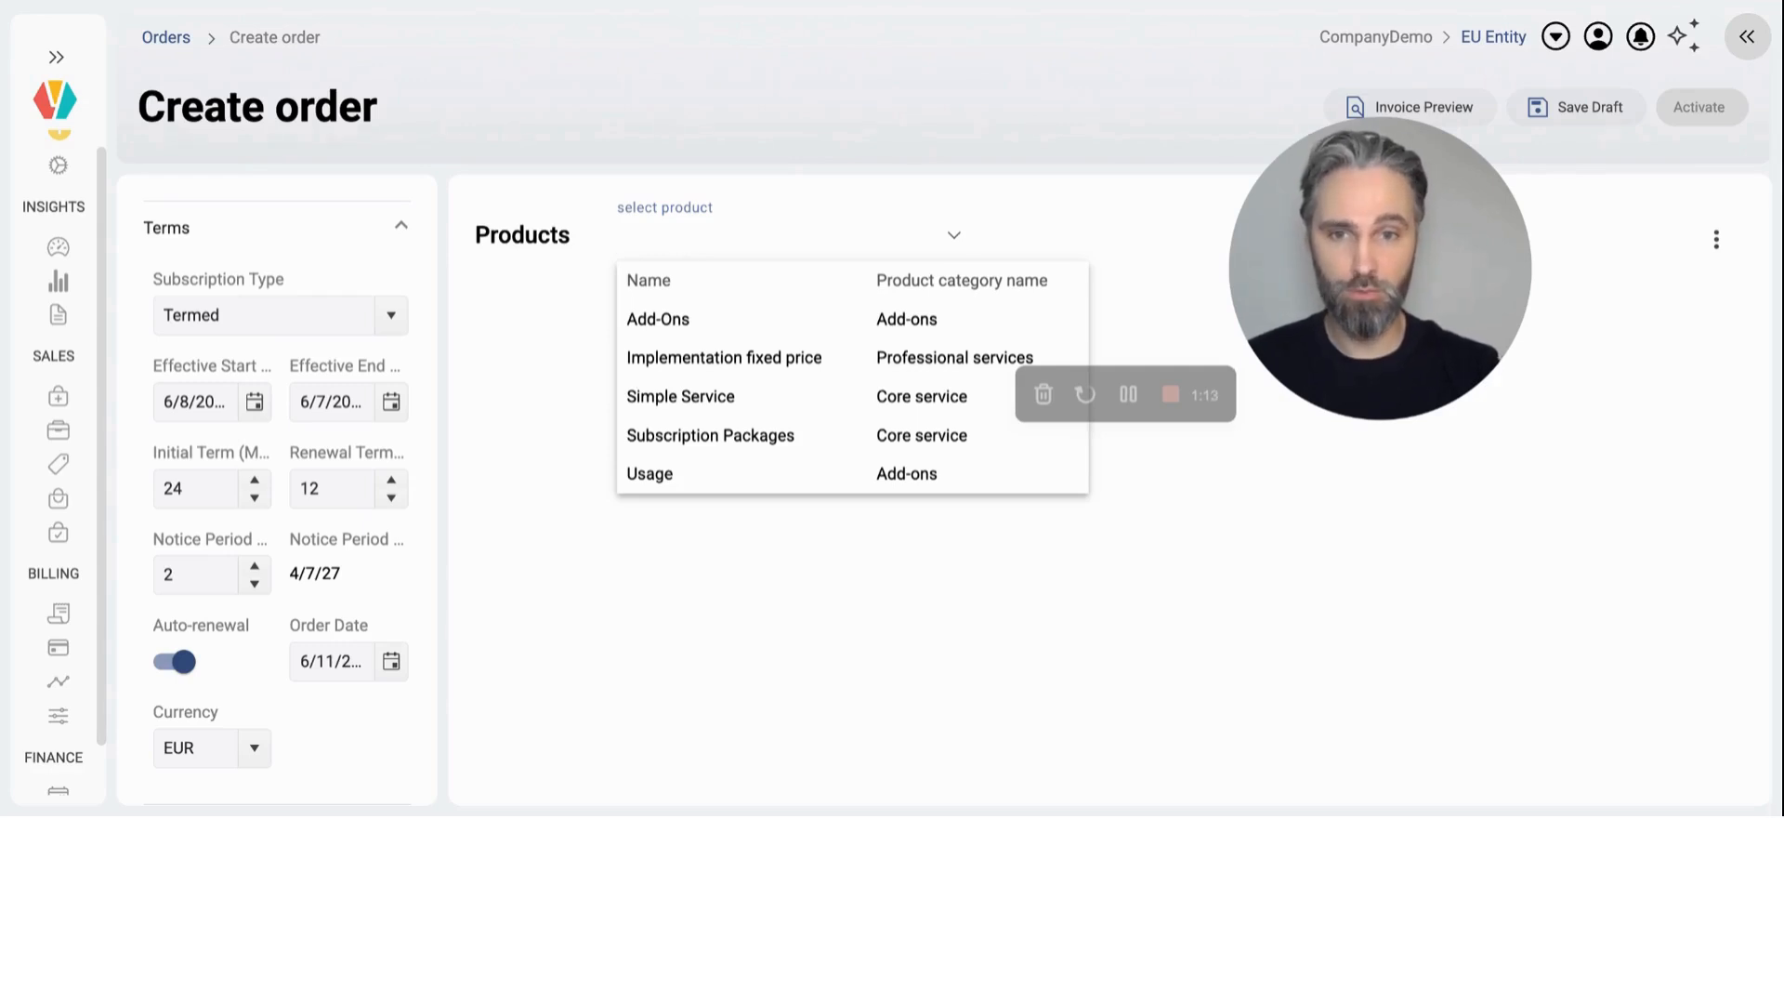
click(696, 400)
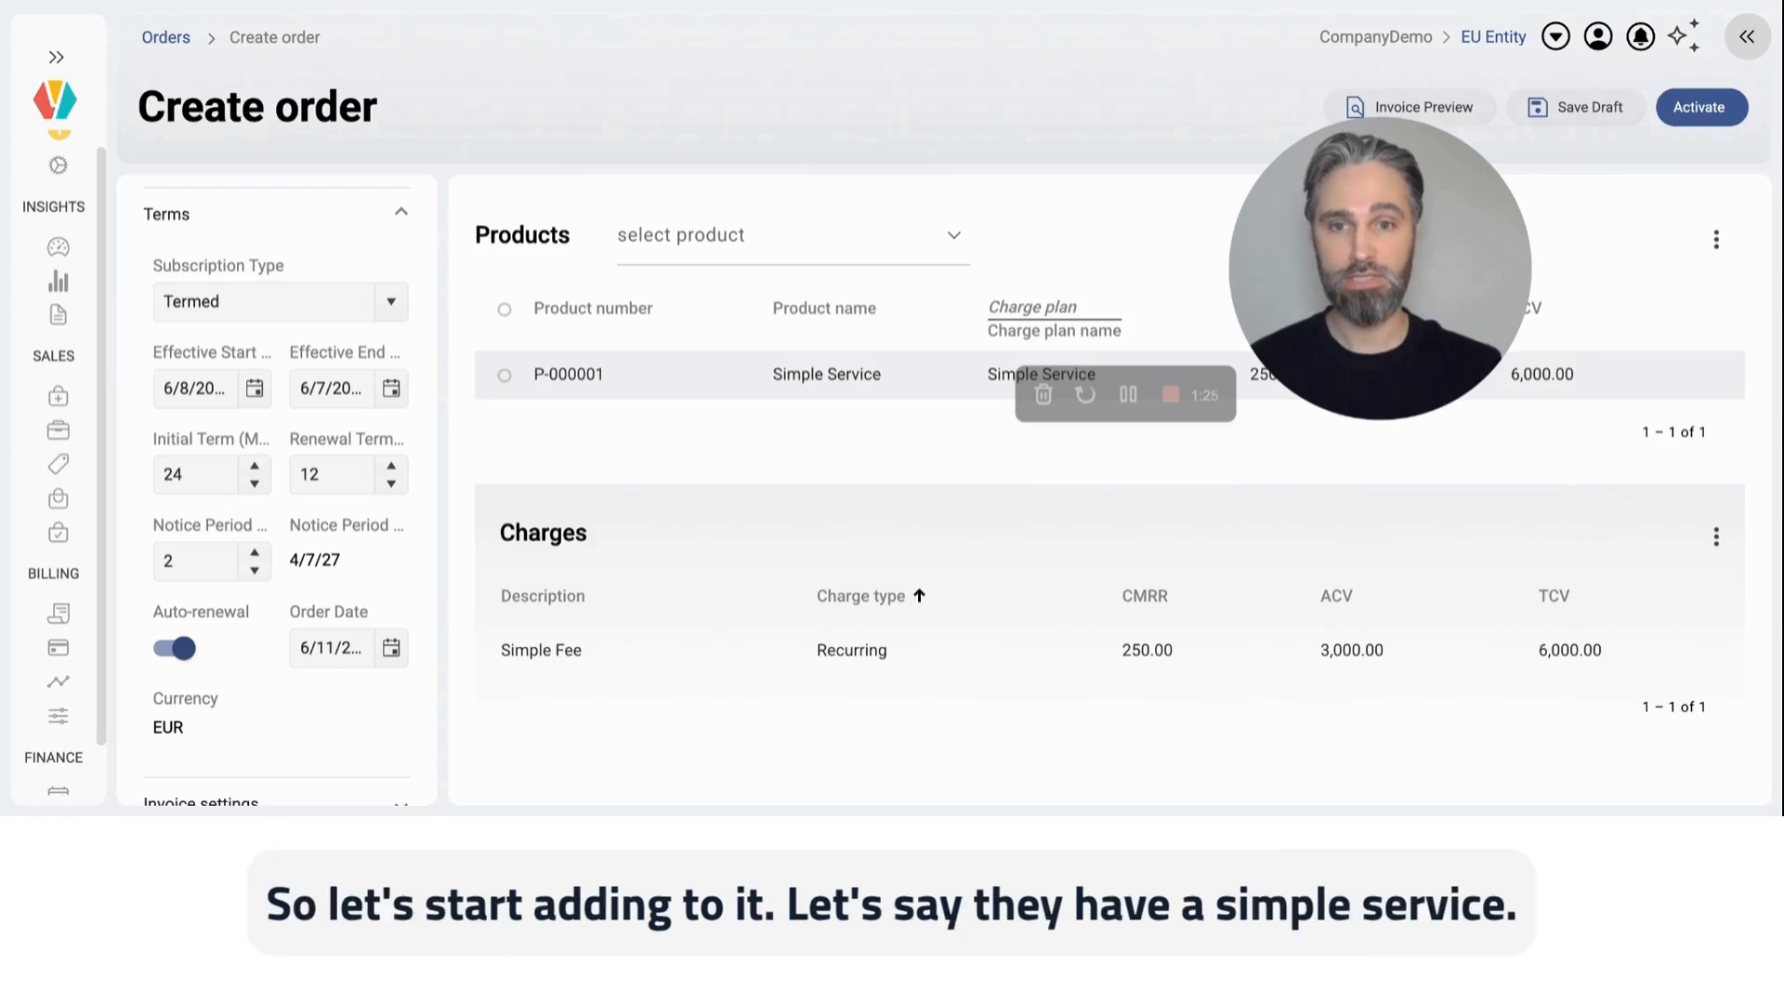
click(705, 234)
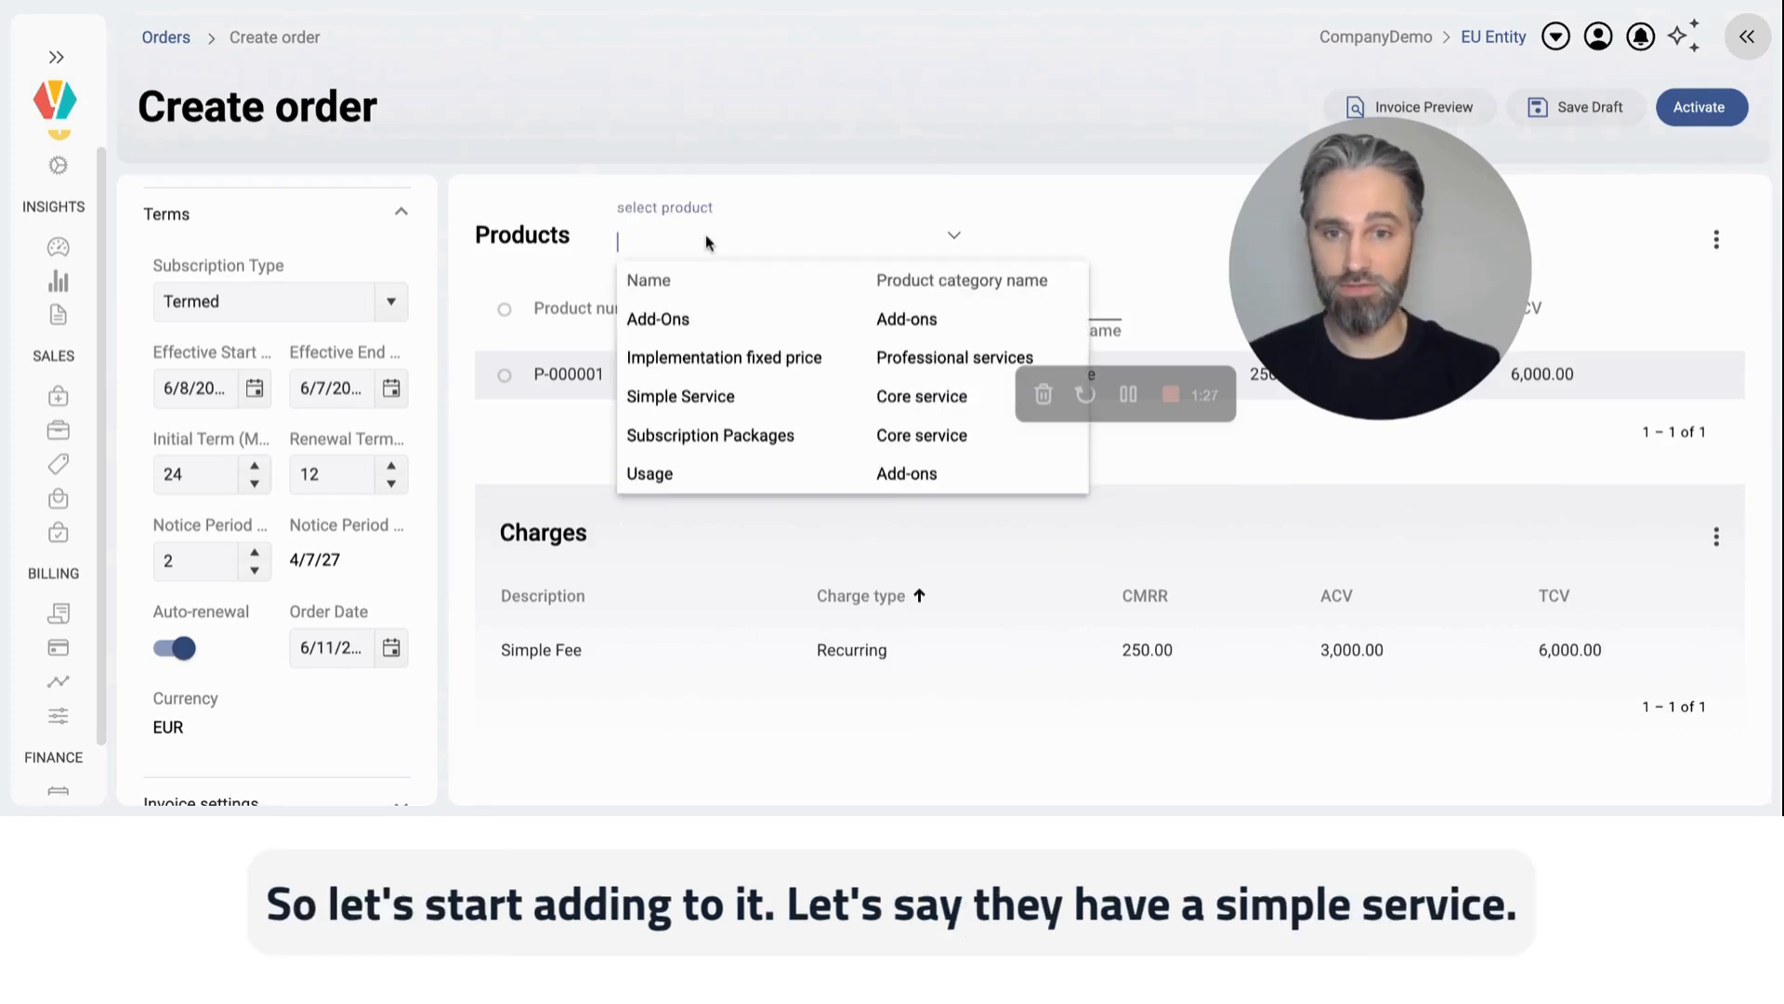
click(710, 317)
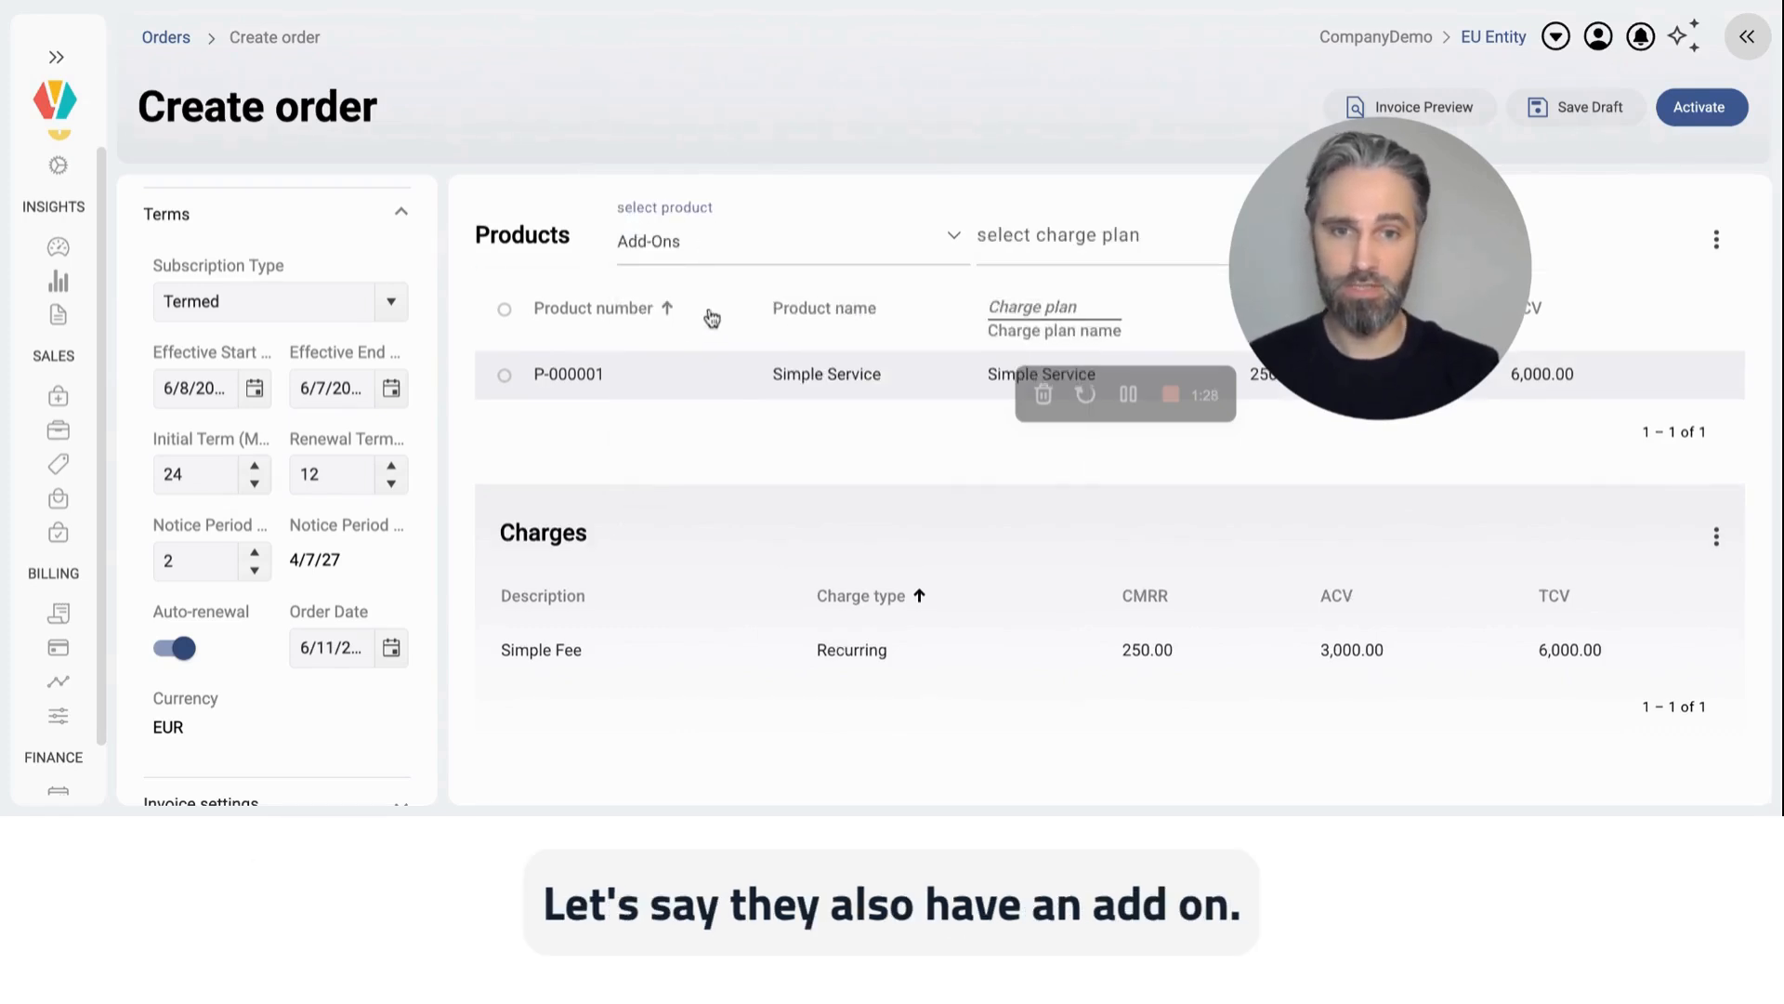
click(1016, 243)
click(1020, 315)
Step: Add the Usage and Implementation fixed price products to the order
click(840, 239)
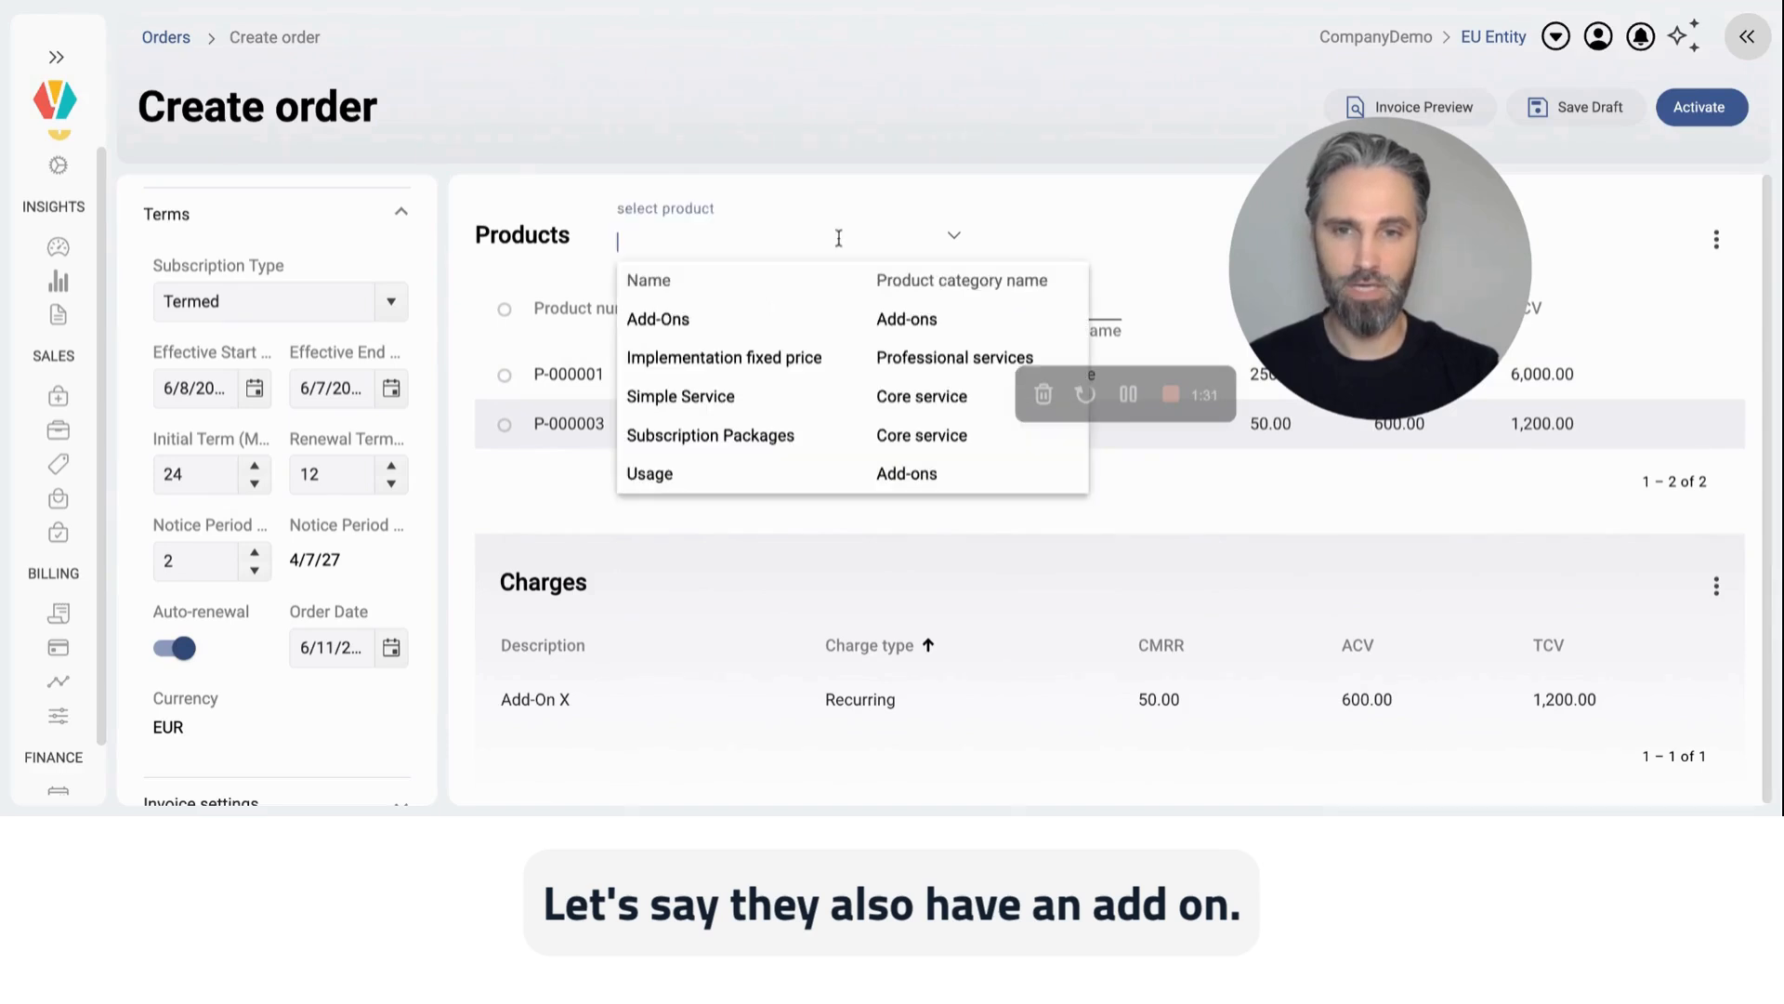
click(728, 472)
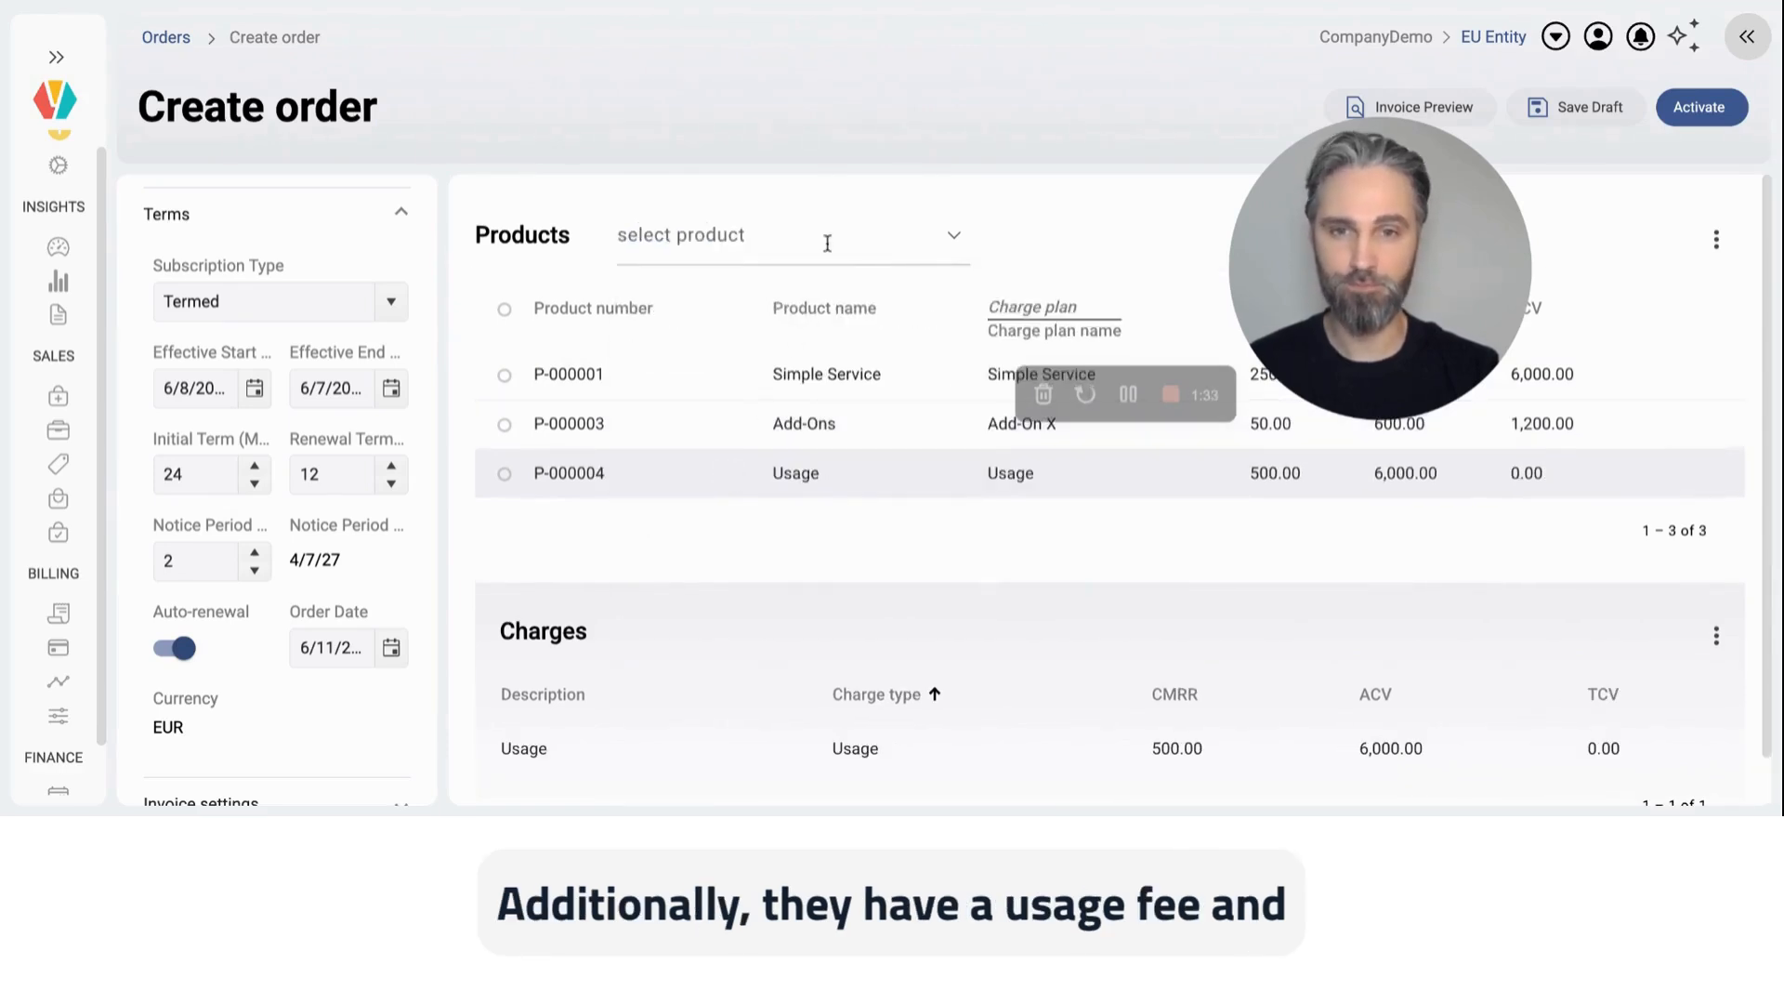
click(827, 243)
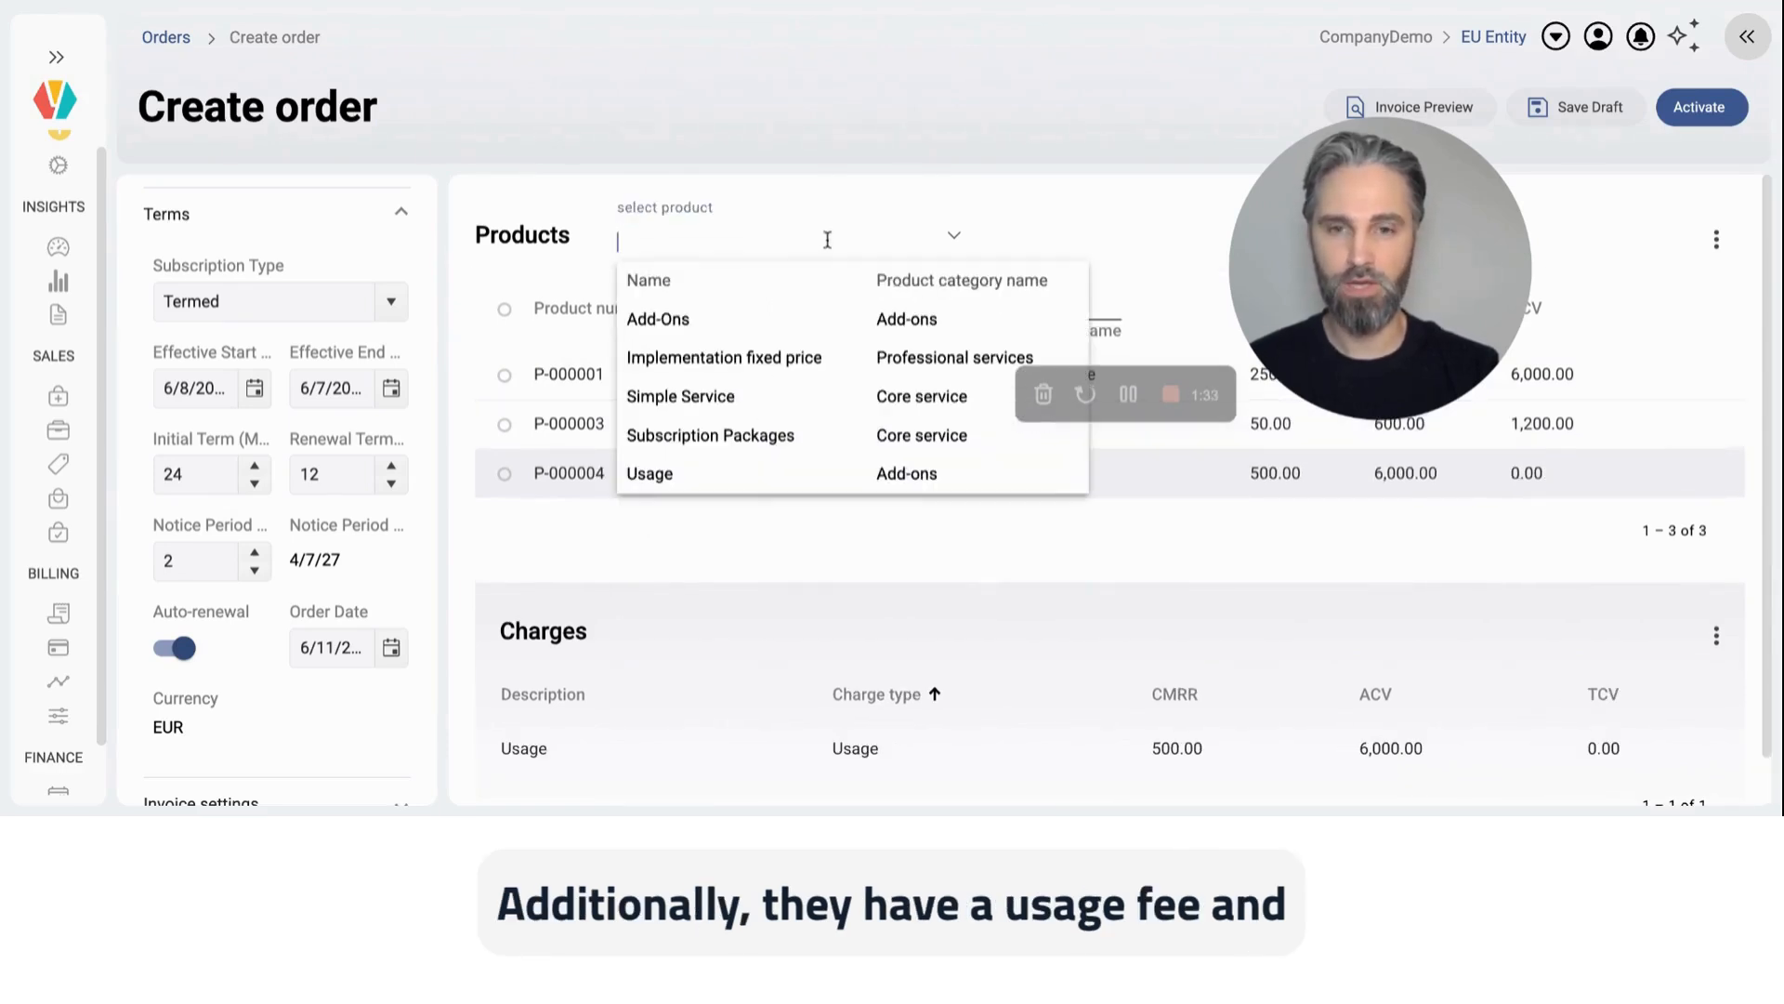
click(750, 362)
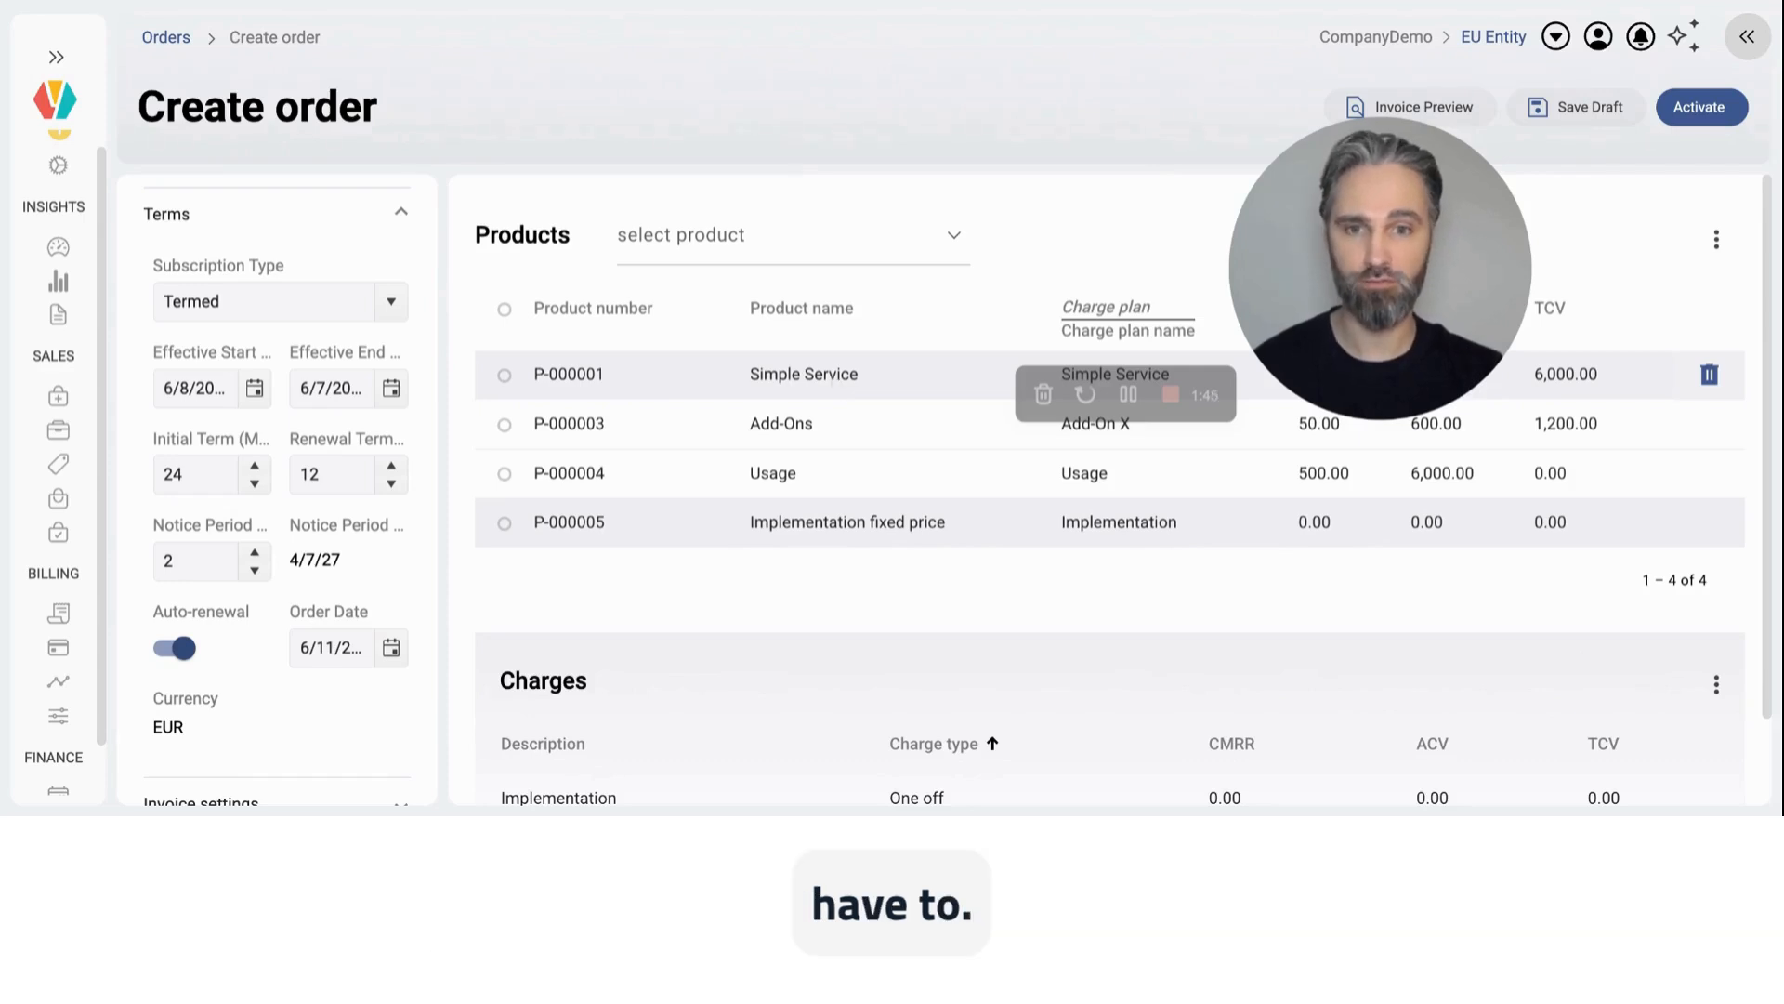
Step: In the Simple Service product's Simple Fee charge, set the upper limit of tier 0 to 25 and tier 1 to 50
click(833, 381)
scroll(802, 645, down, 2)
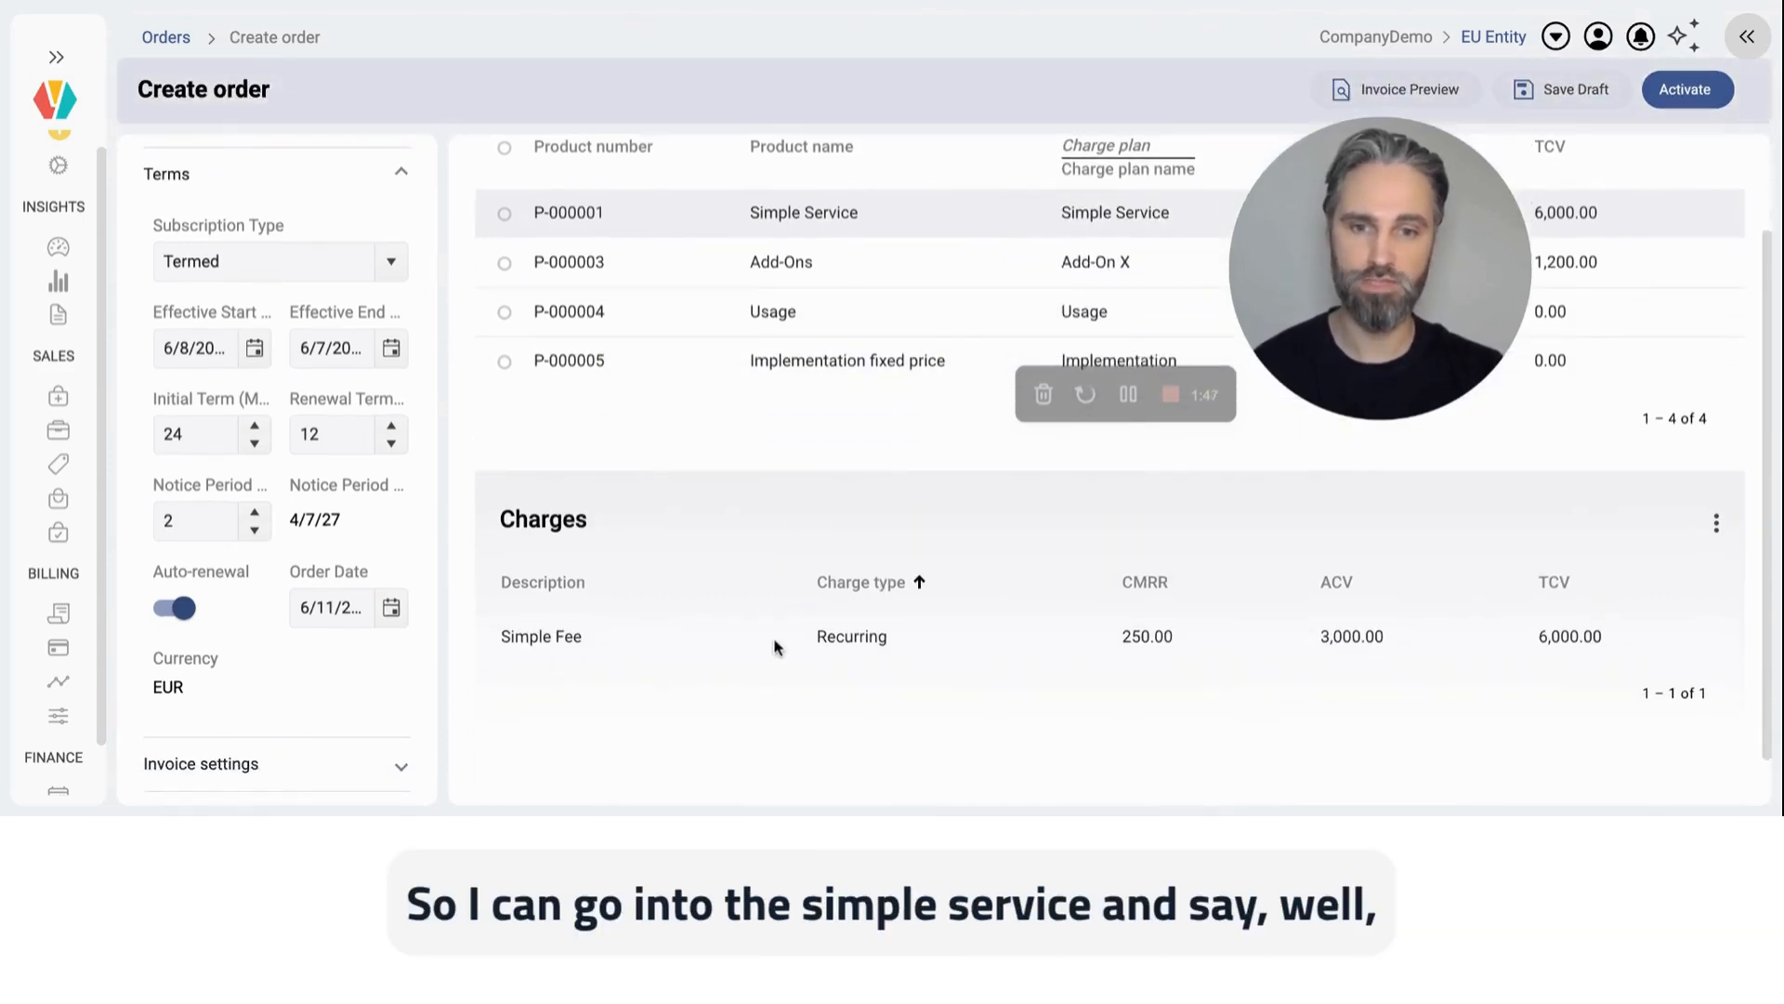
click(773, 637)
scroll(1331, 600, down, 5)
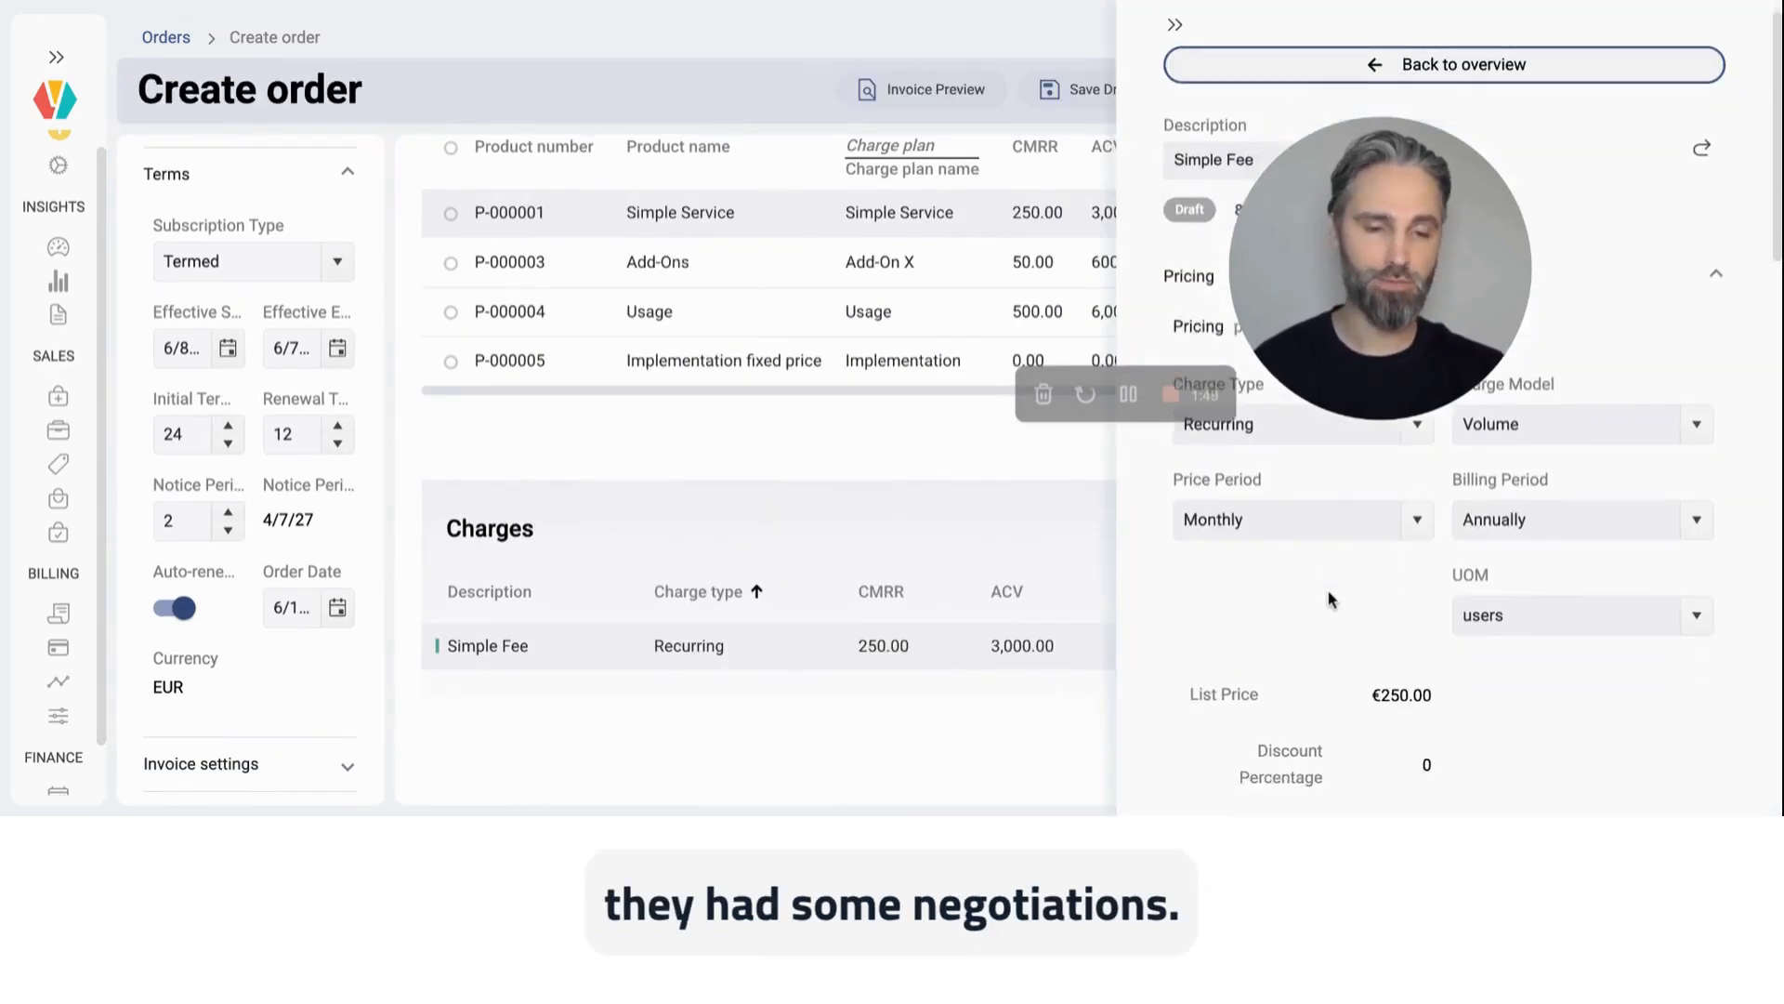
scroll(1449, 557, down, 3)
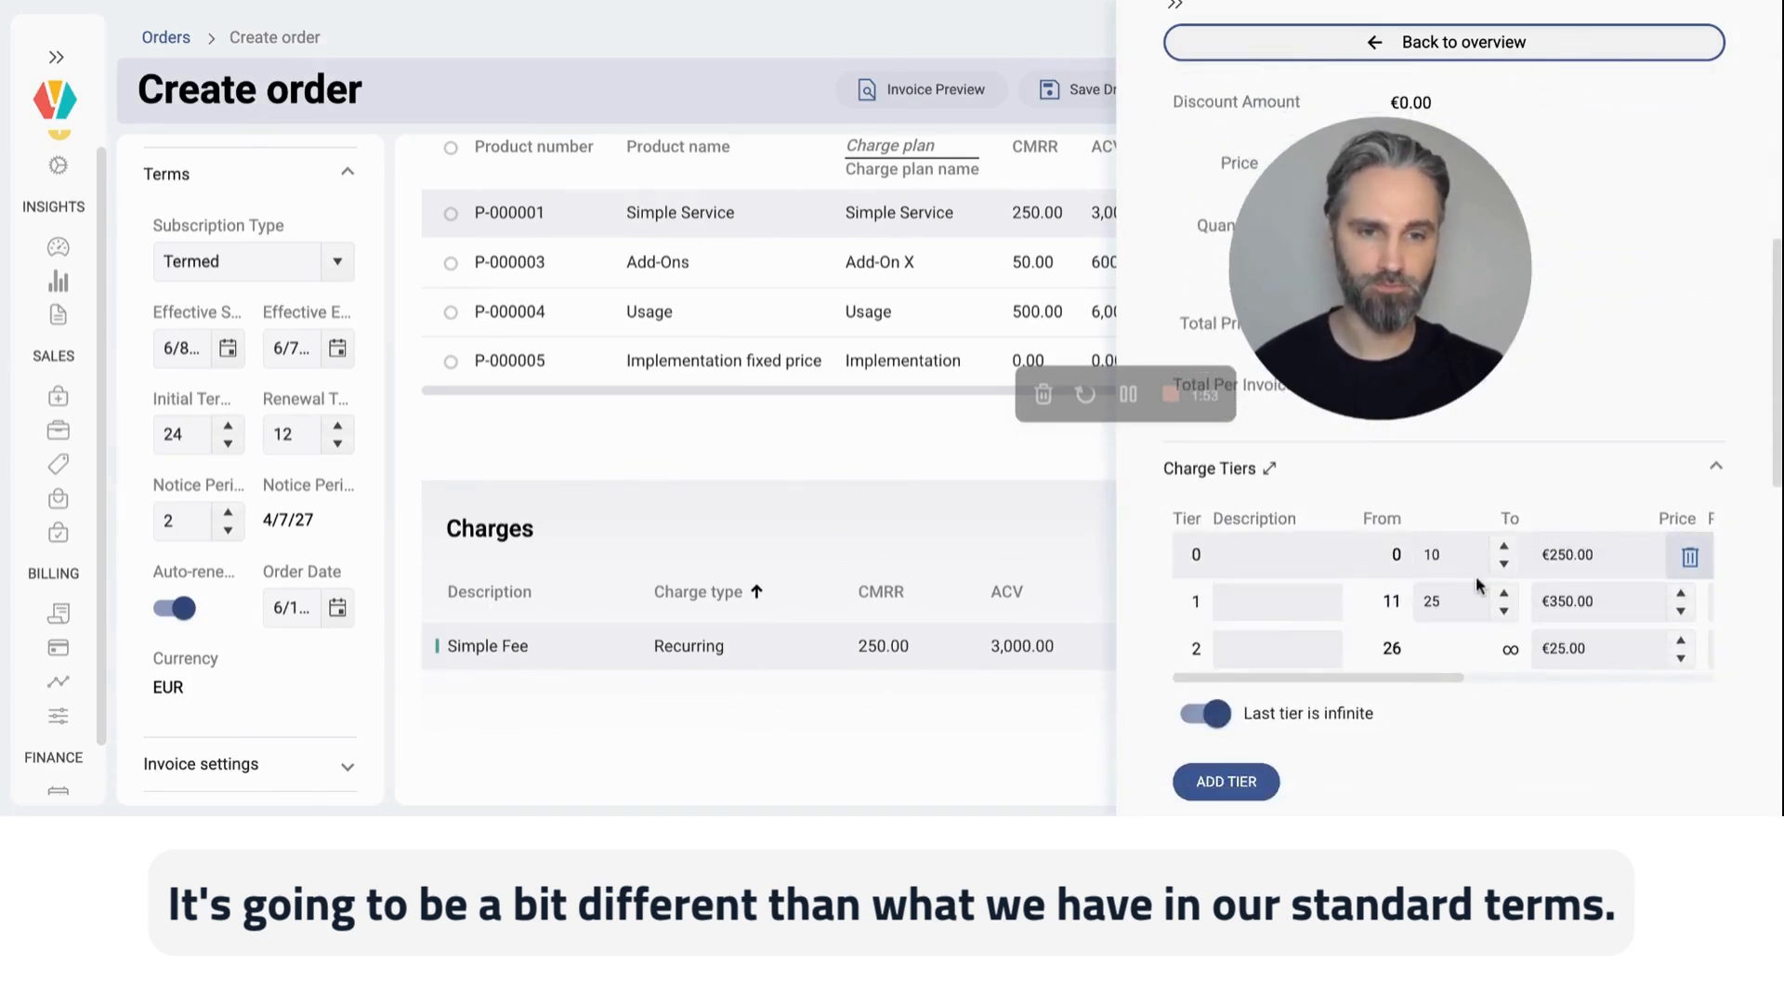
click(1270, 468)
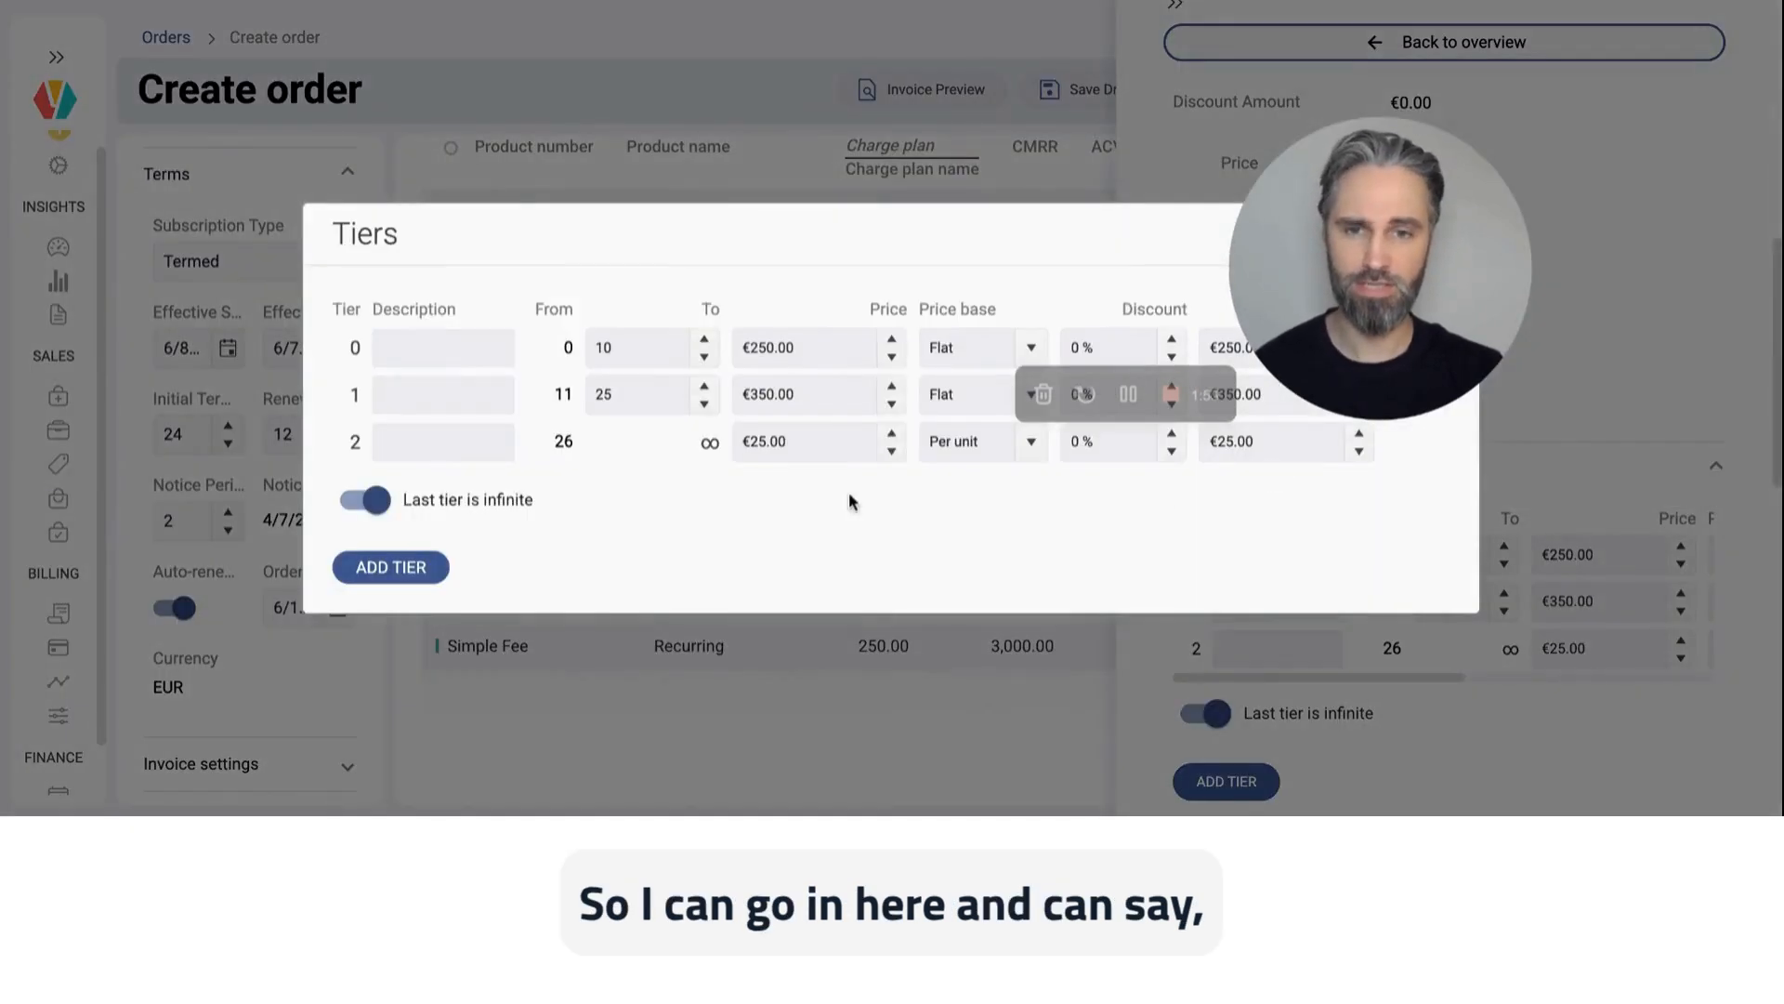
double_click(637, 349)
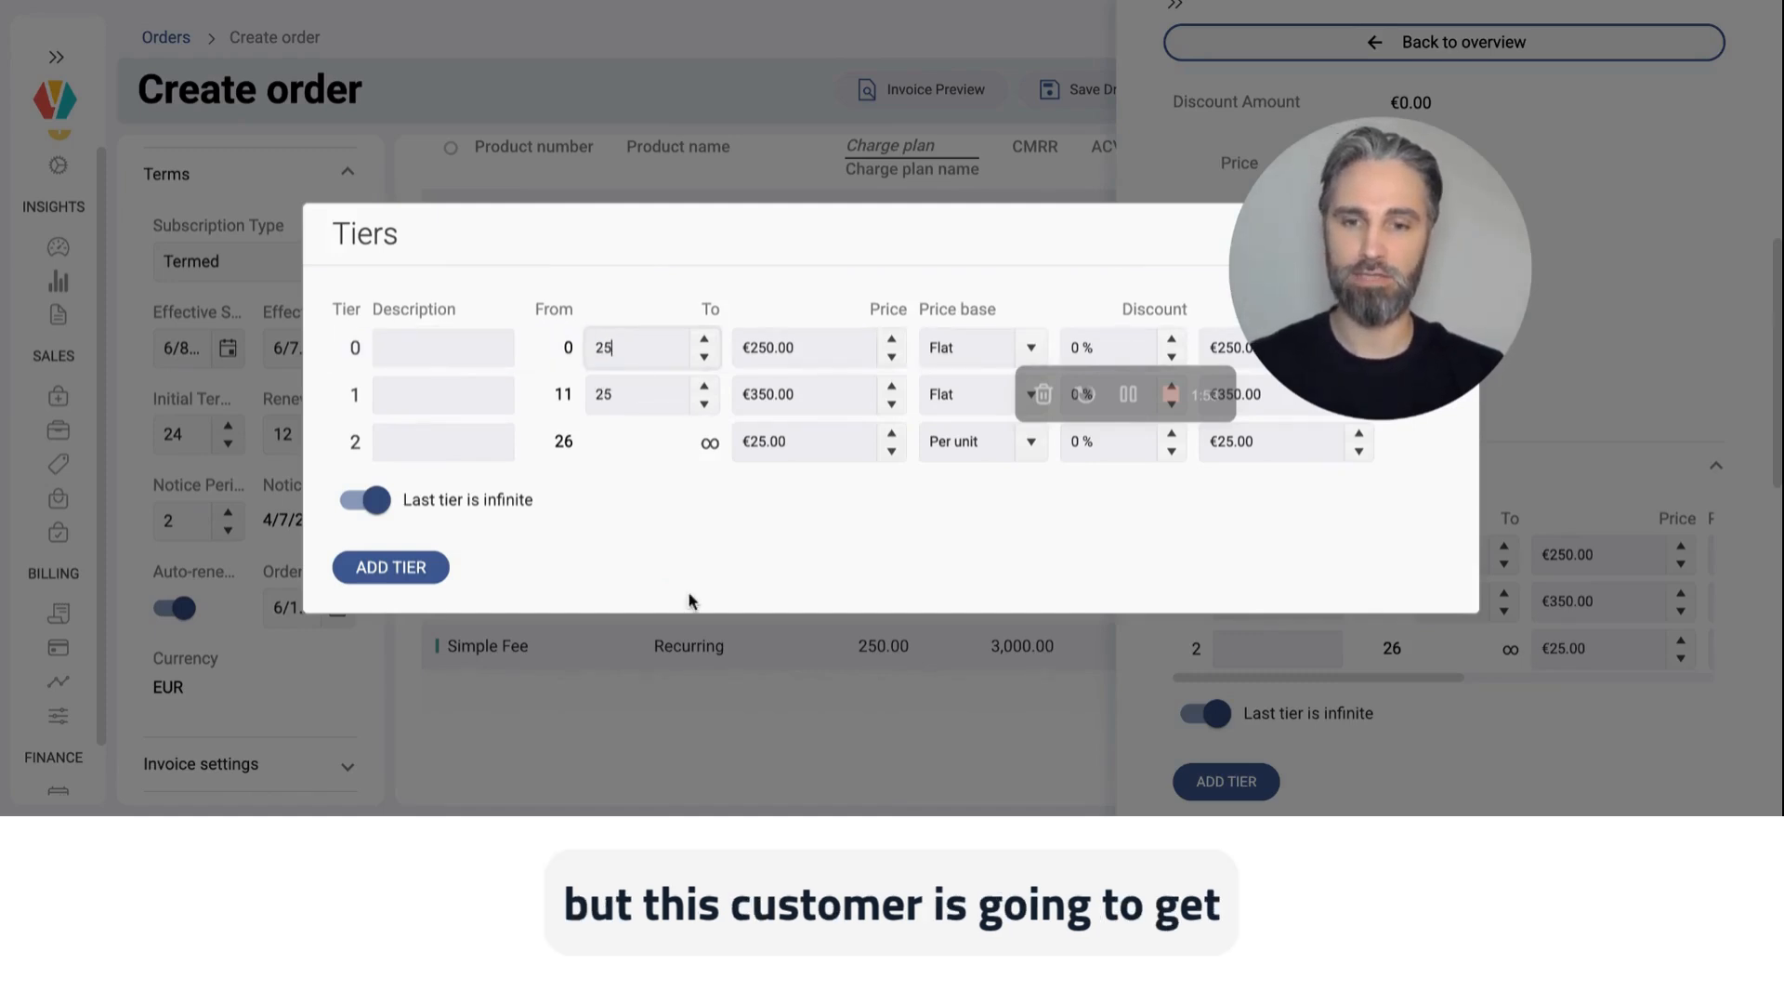
double_click(651, 395)
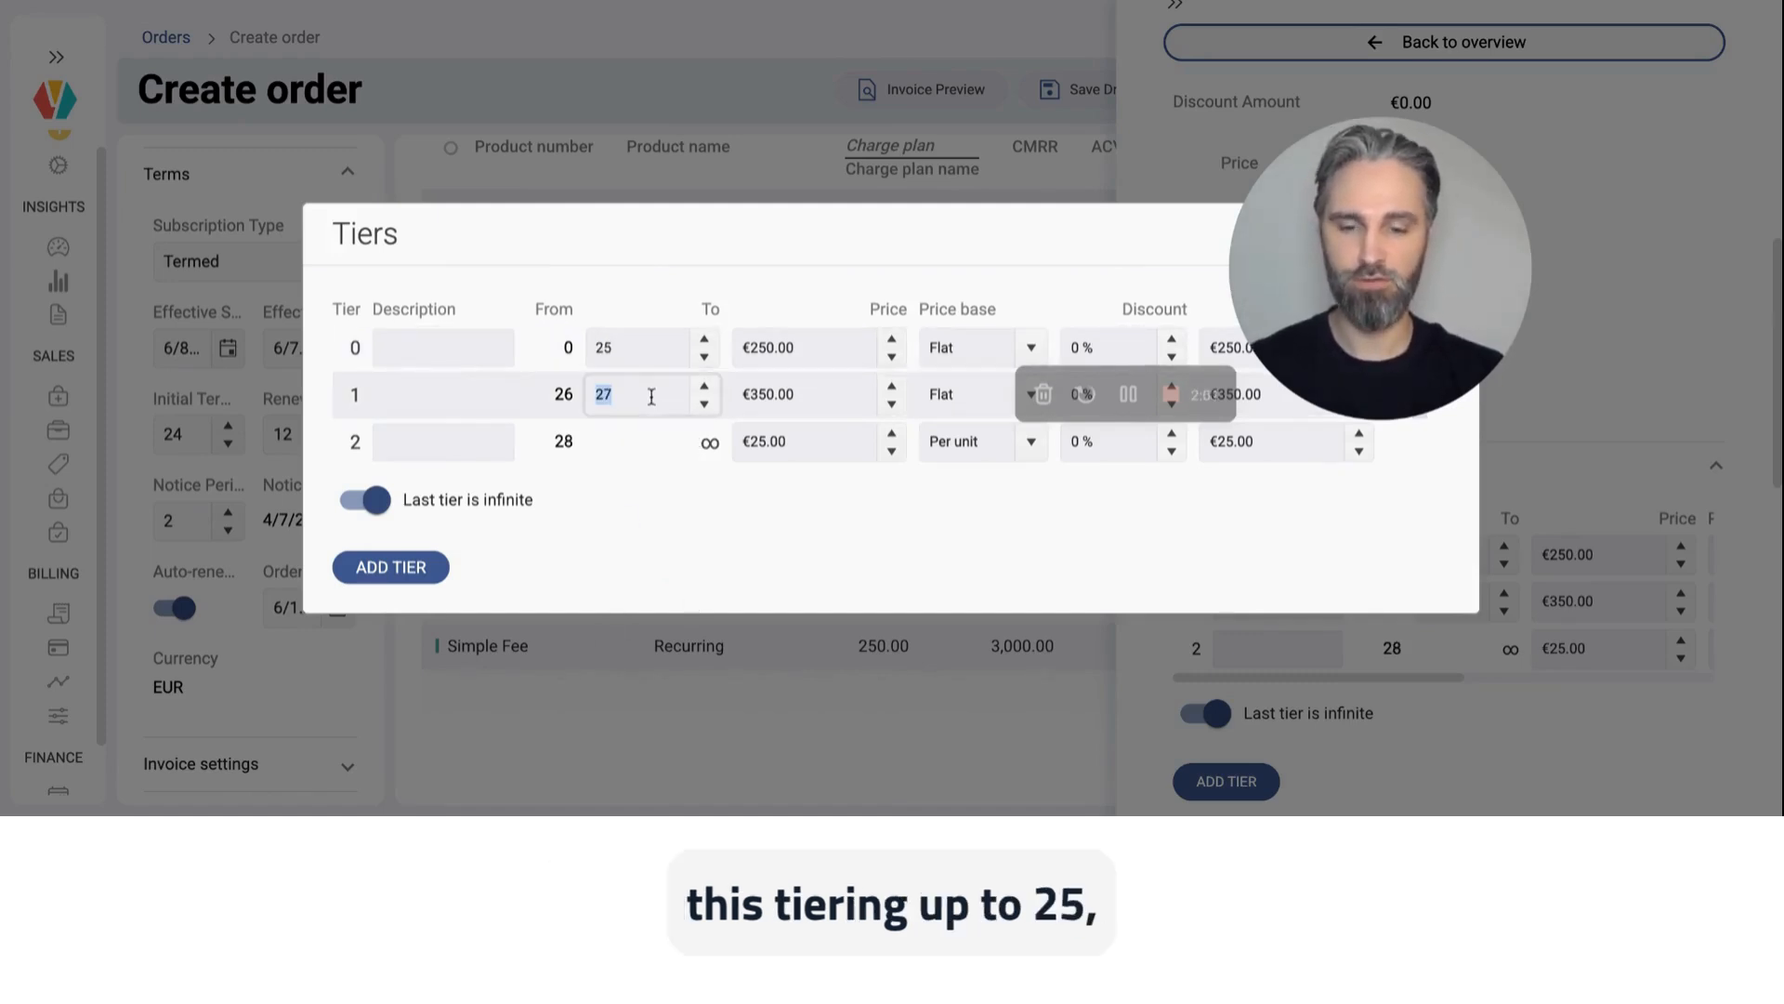
click(704, 556)
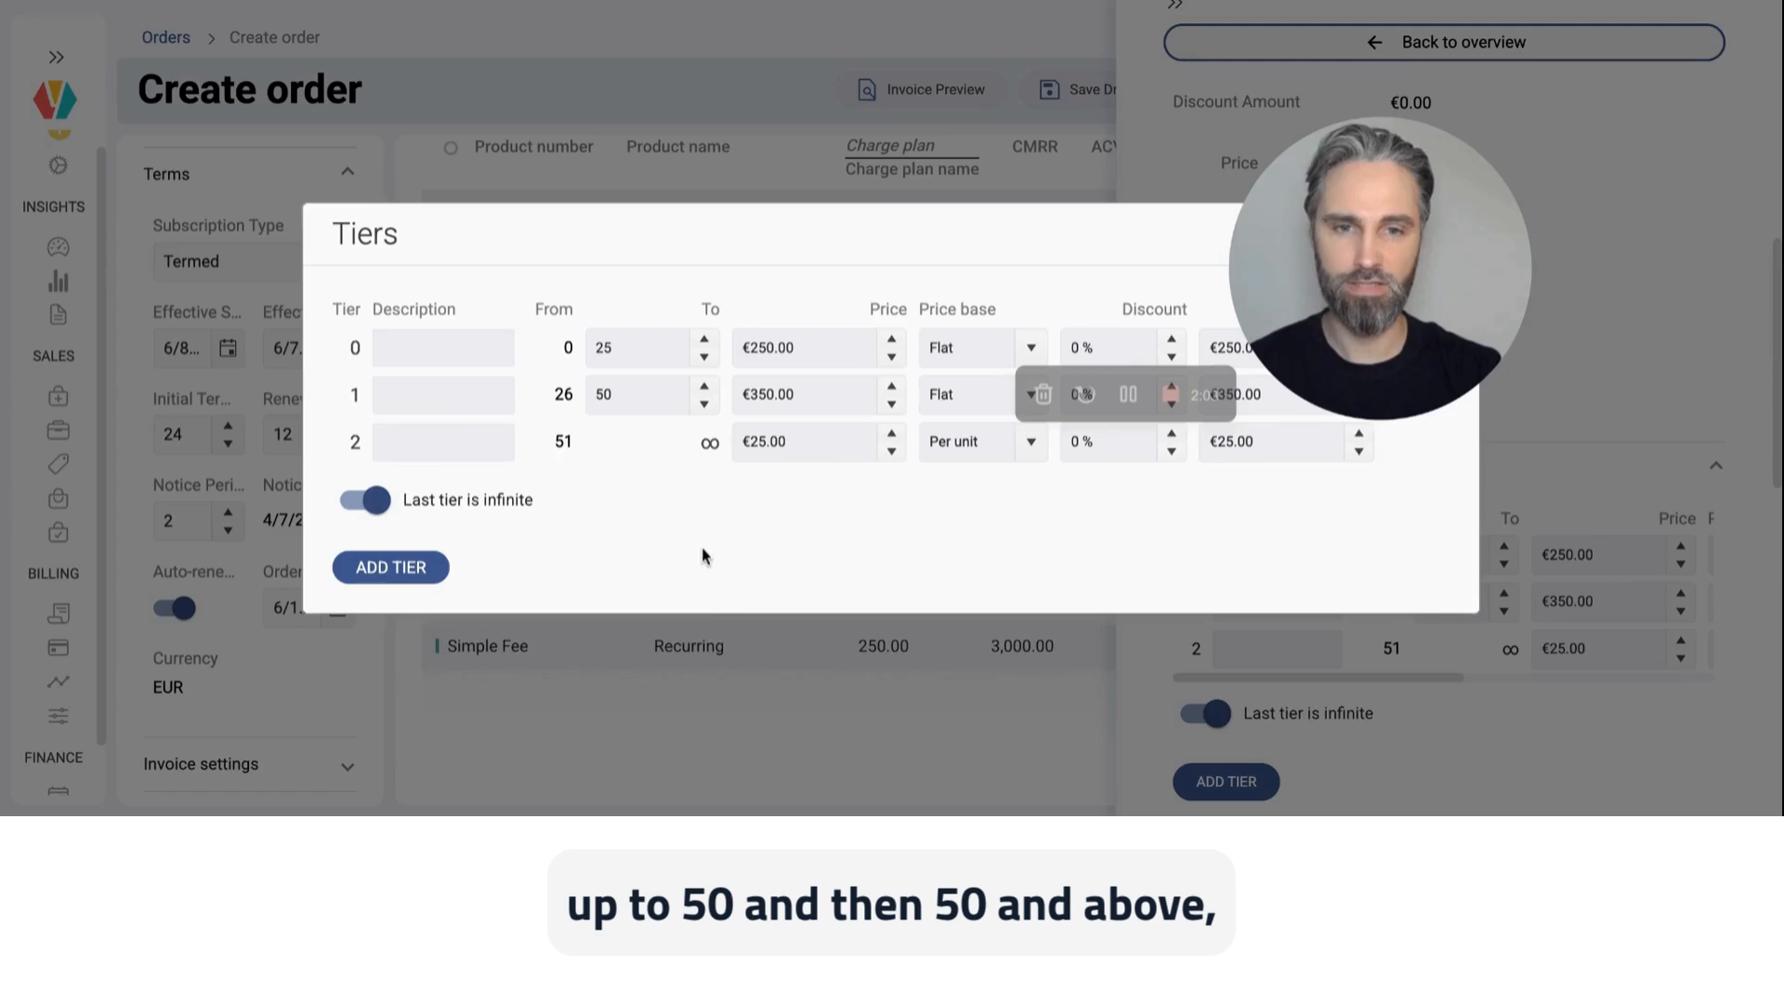
Step: Give the last tier of the Simple Fee charge a 10% discount and return to the order overview
double_click(1117, 448)
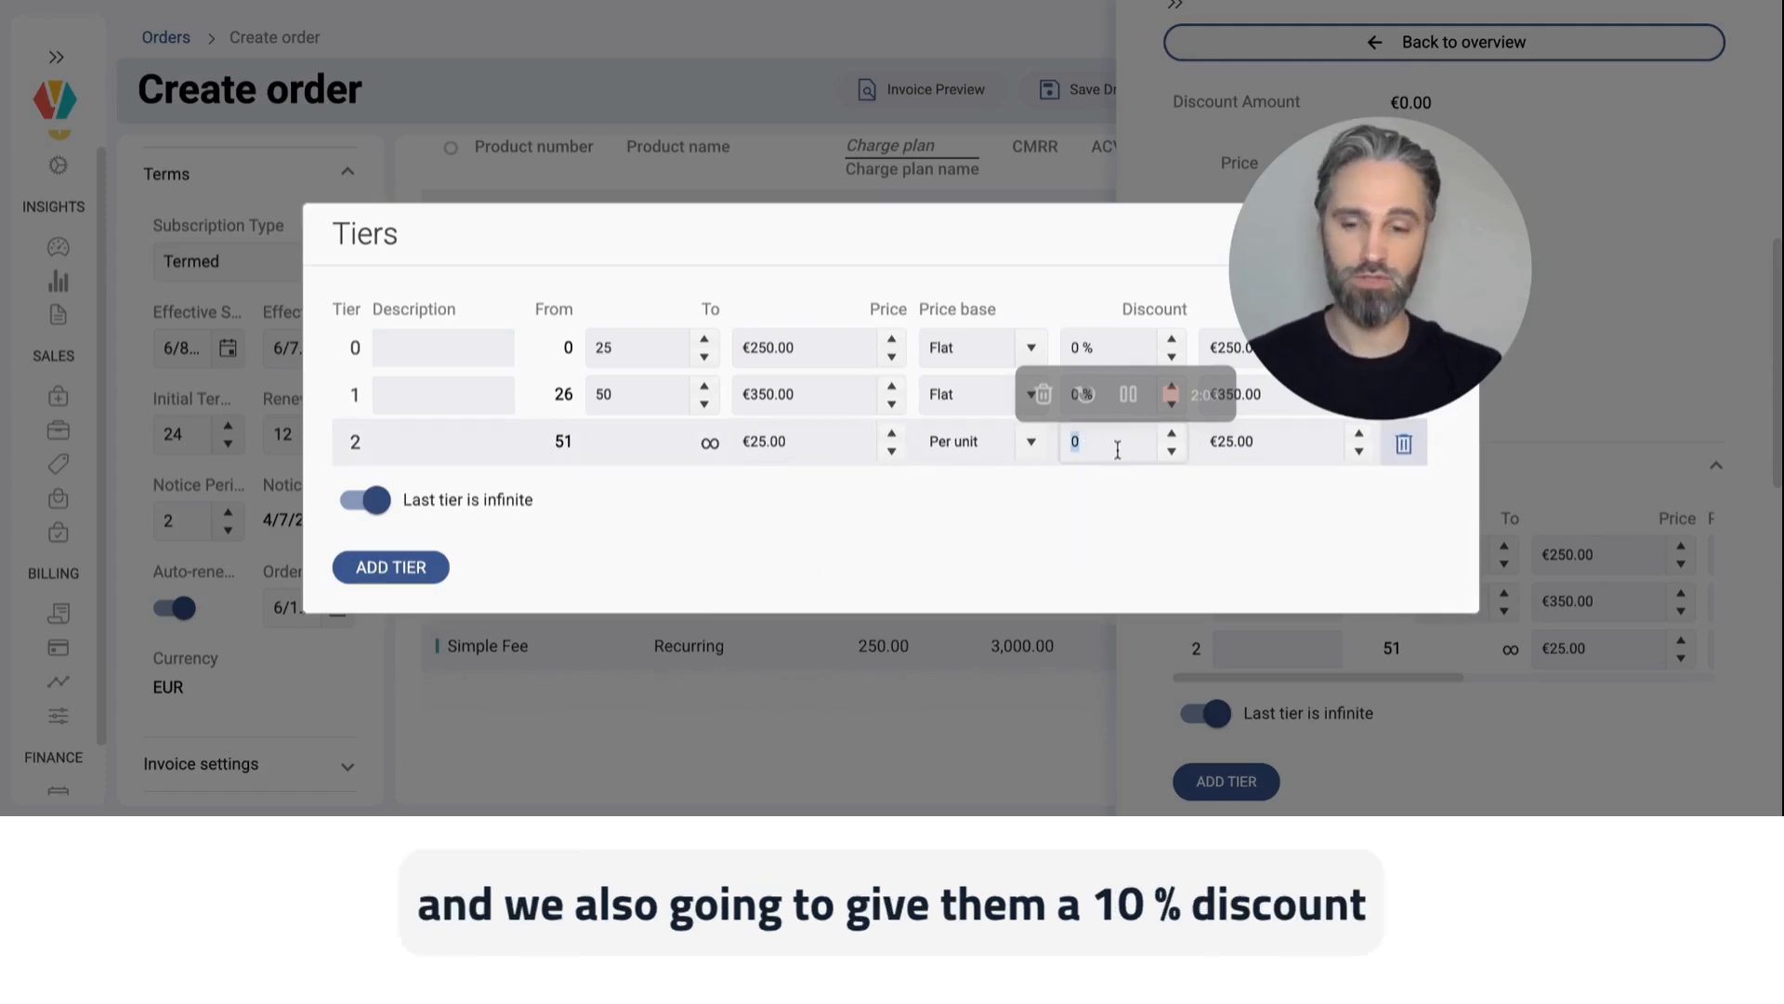
text(10)
click(1157, 532)
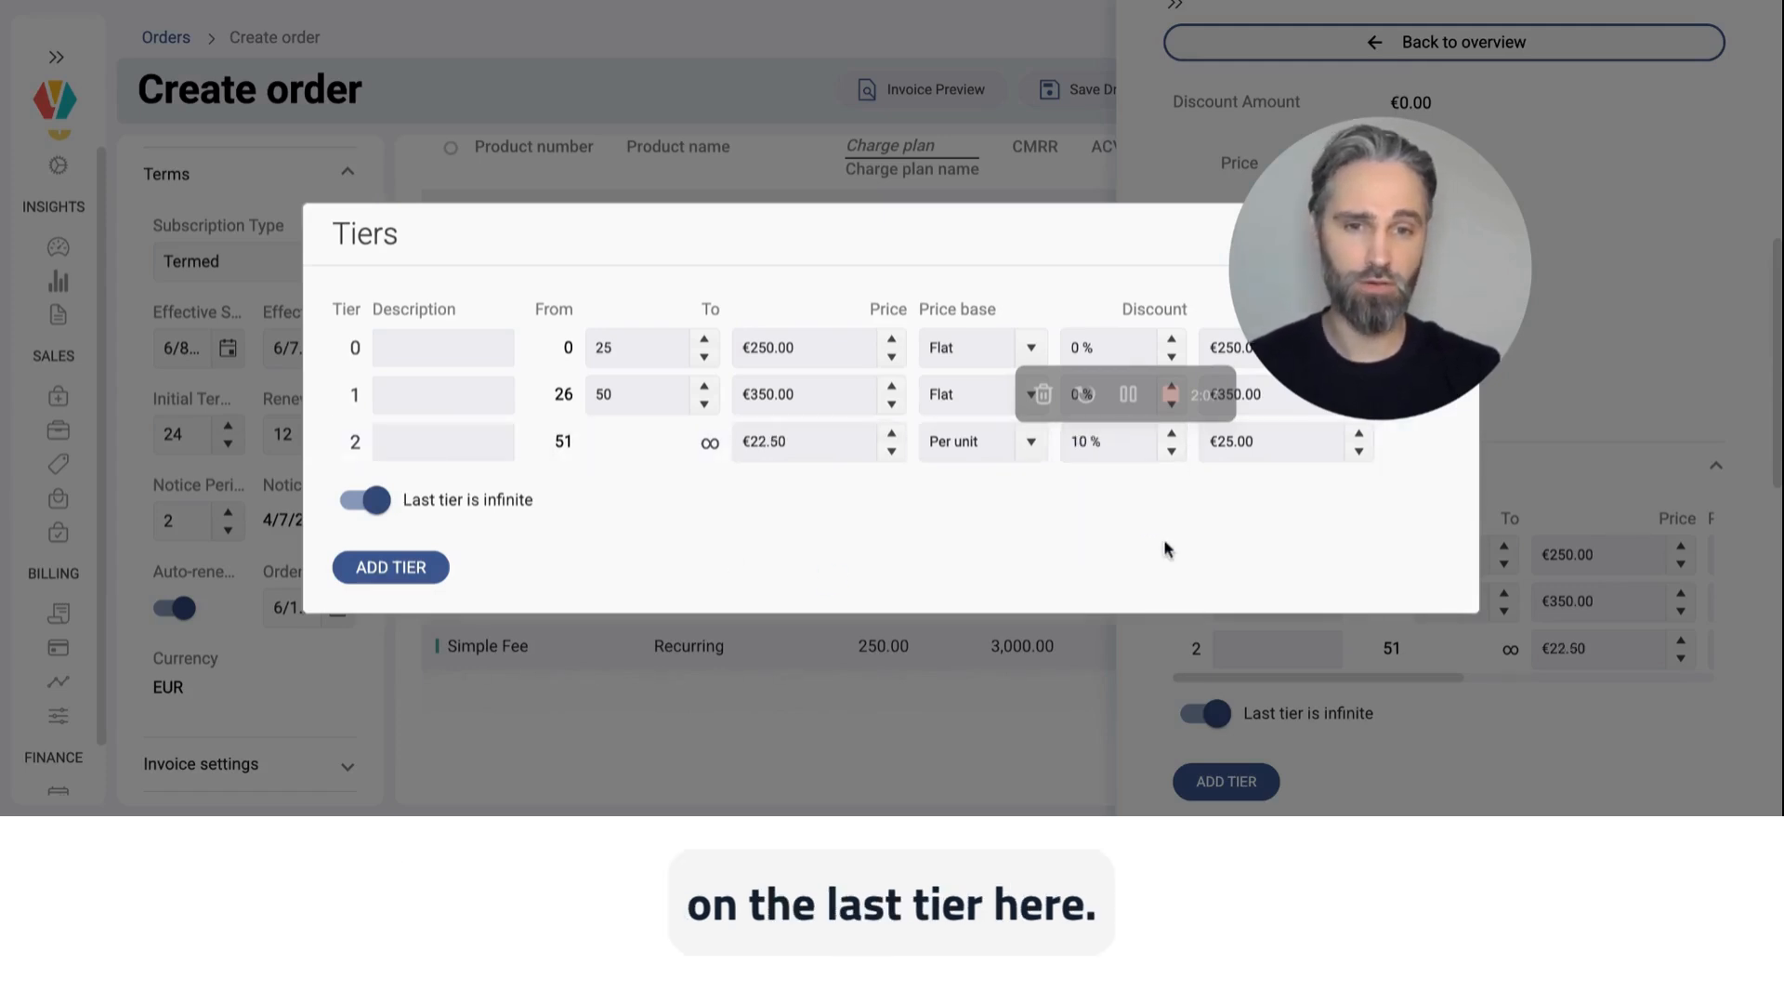
drag(1374, 191, 1445, 249)
click(1443, 234)
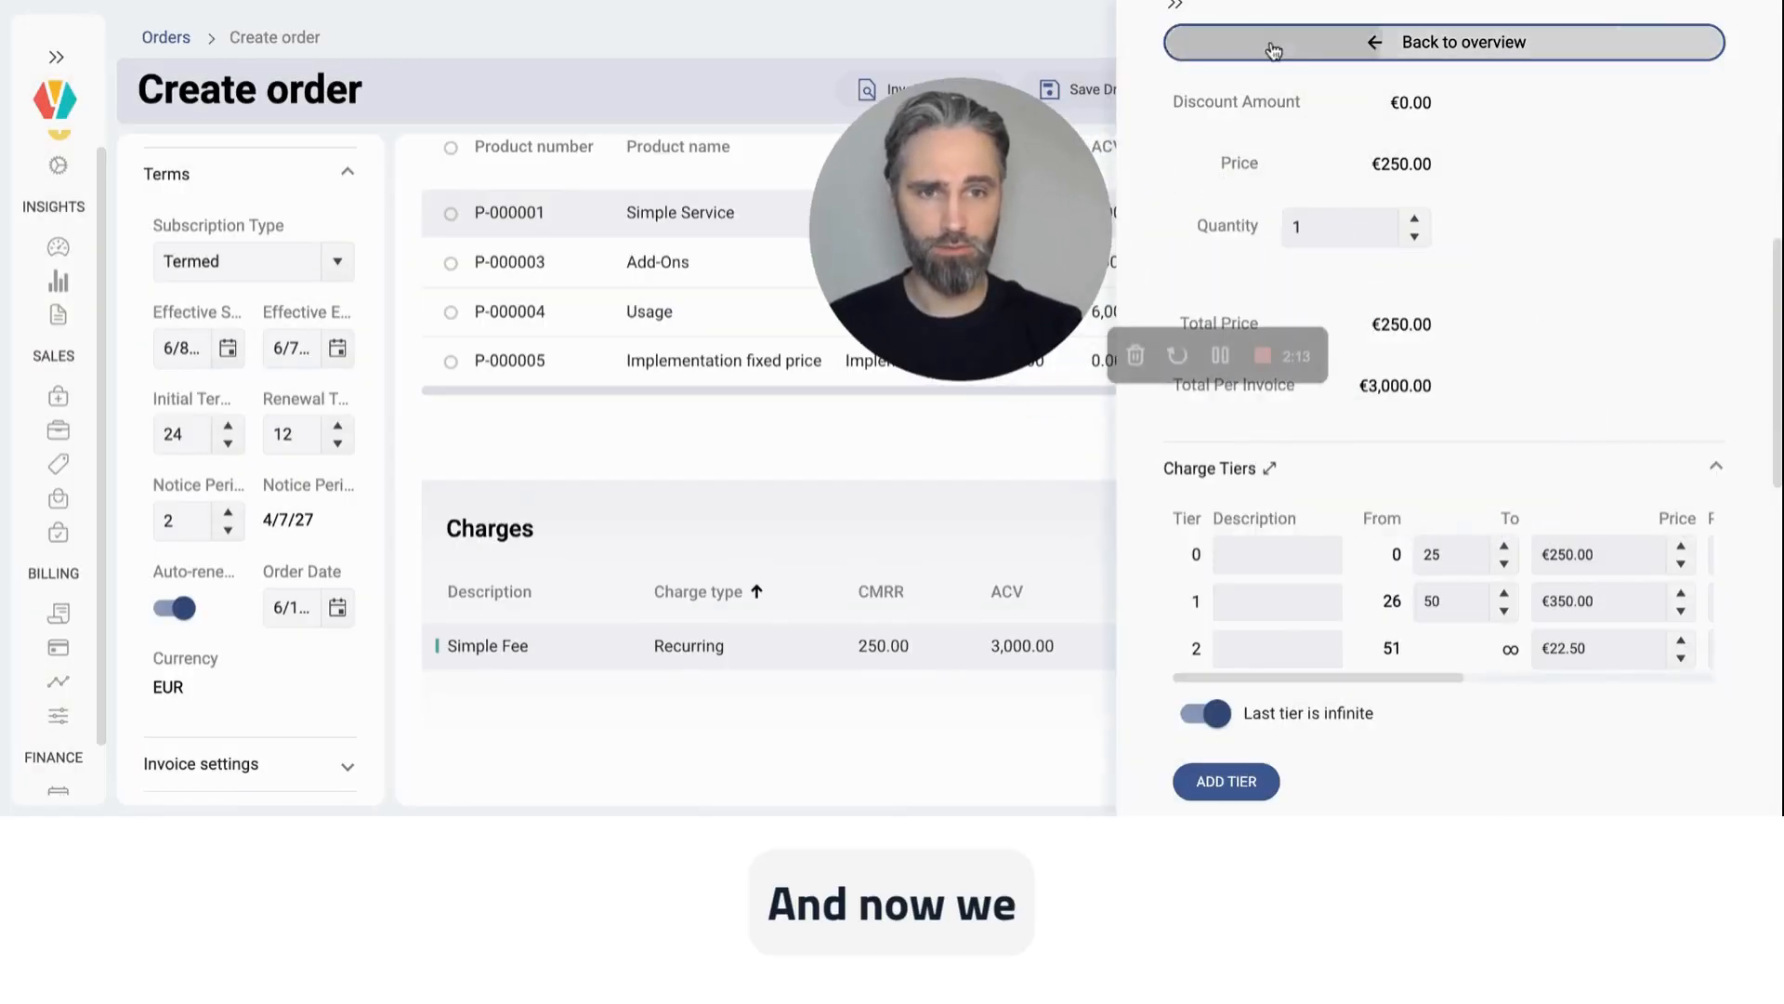
click(1436, 42)
drag(1050, 193, 1280, 193)
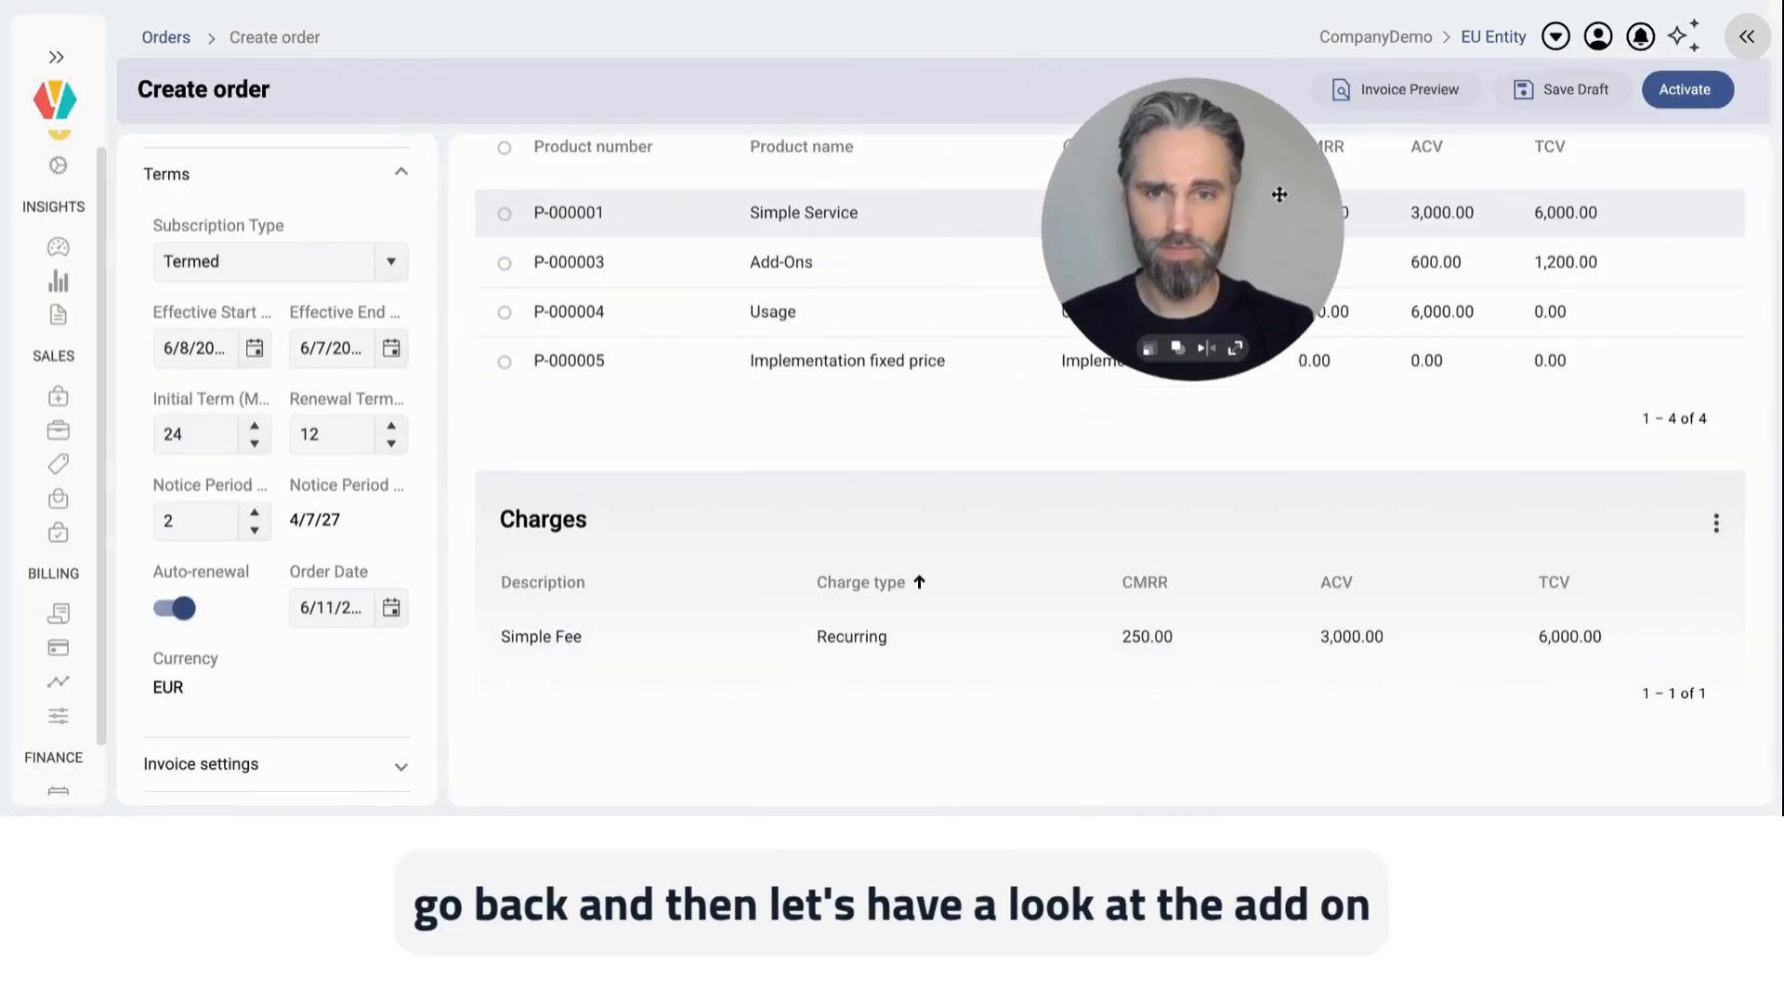
Step: Set the billing period of the Add-Ons product's Add-On X charge to Quarterly and return to the order overview
click(892, 260)
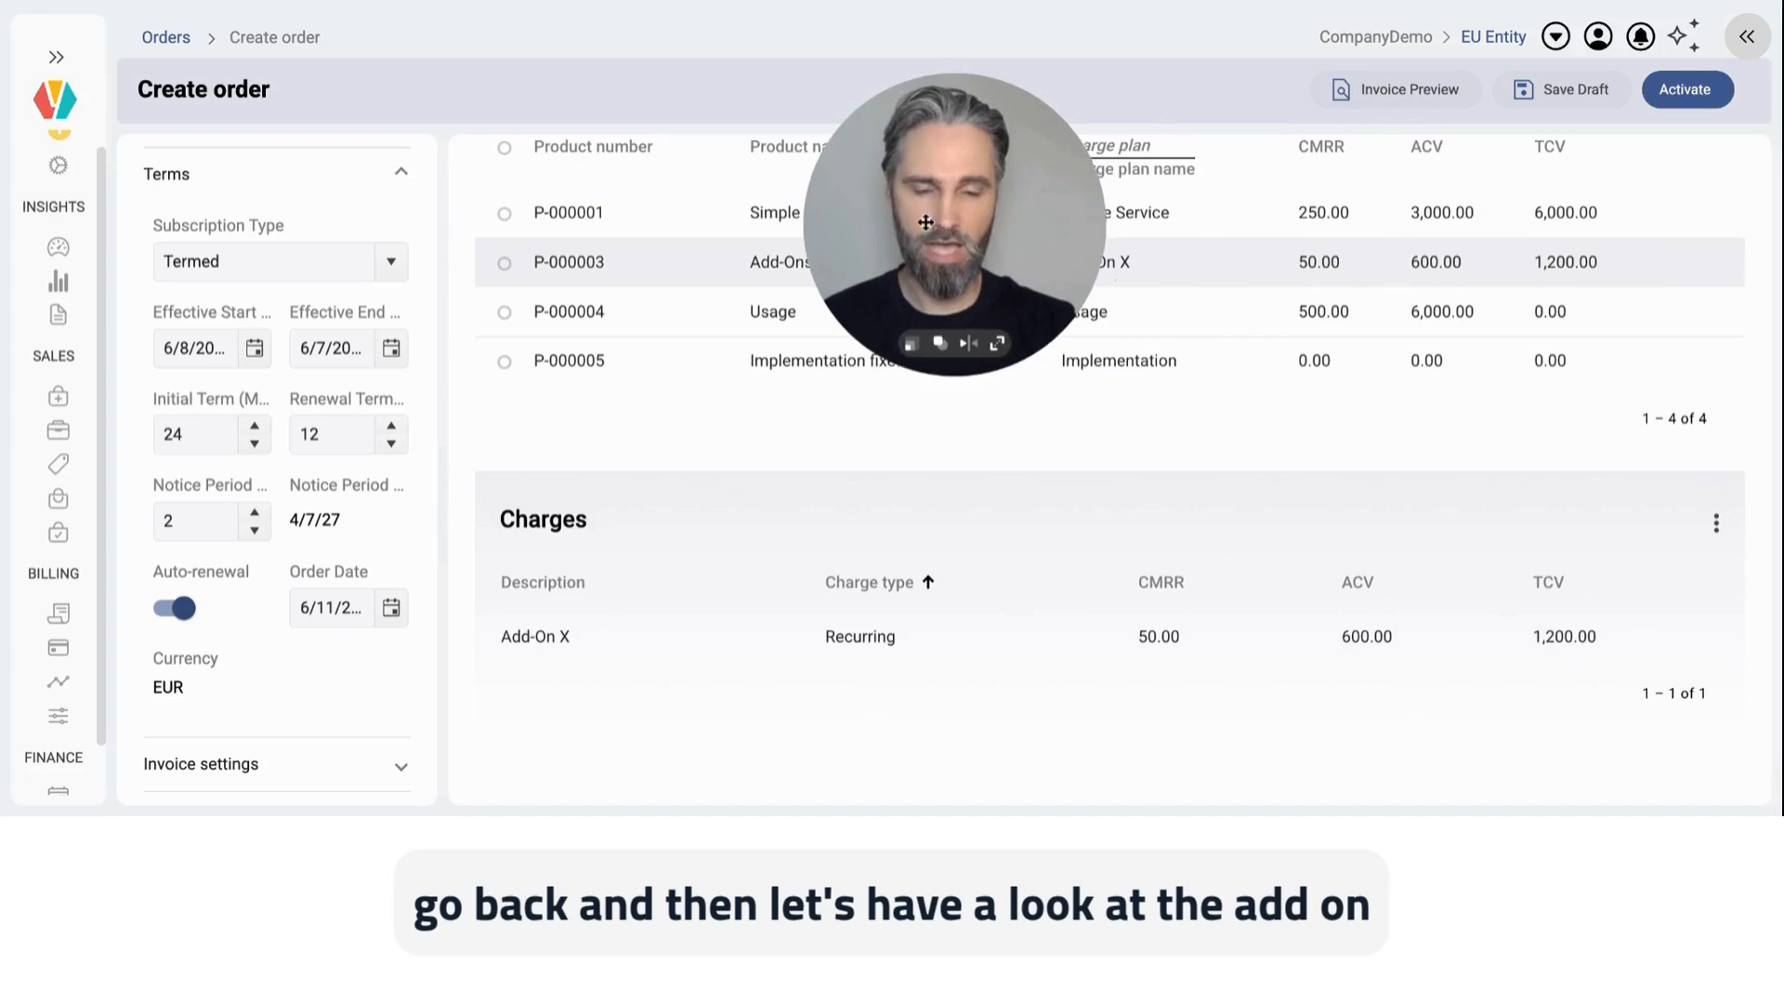
click(797, 641)
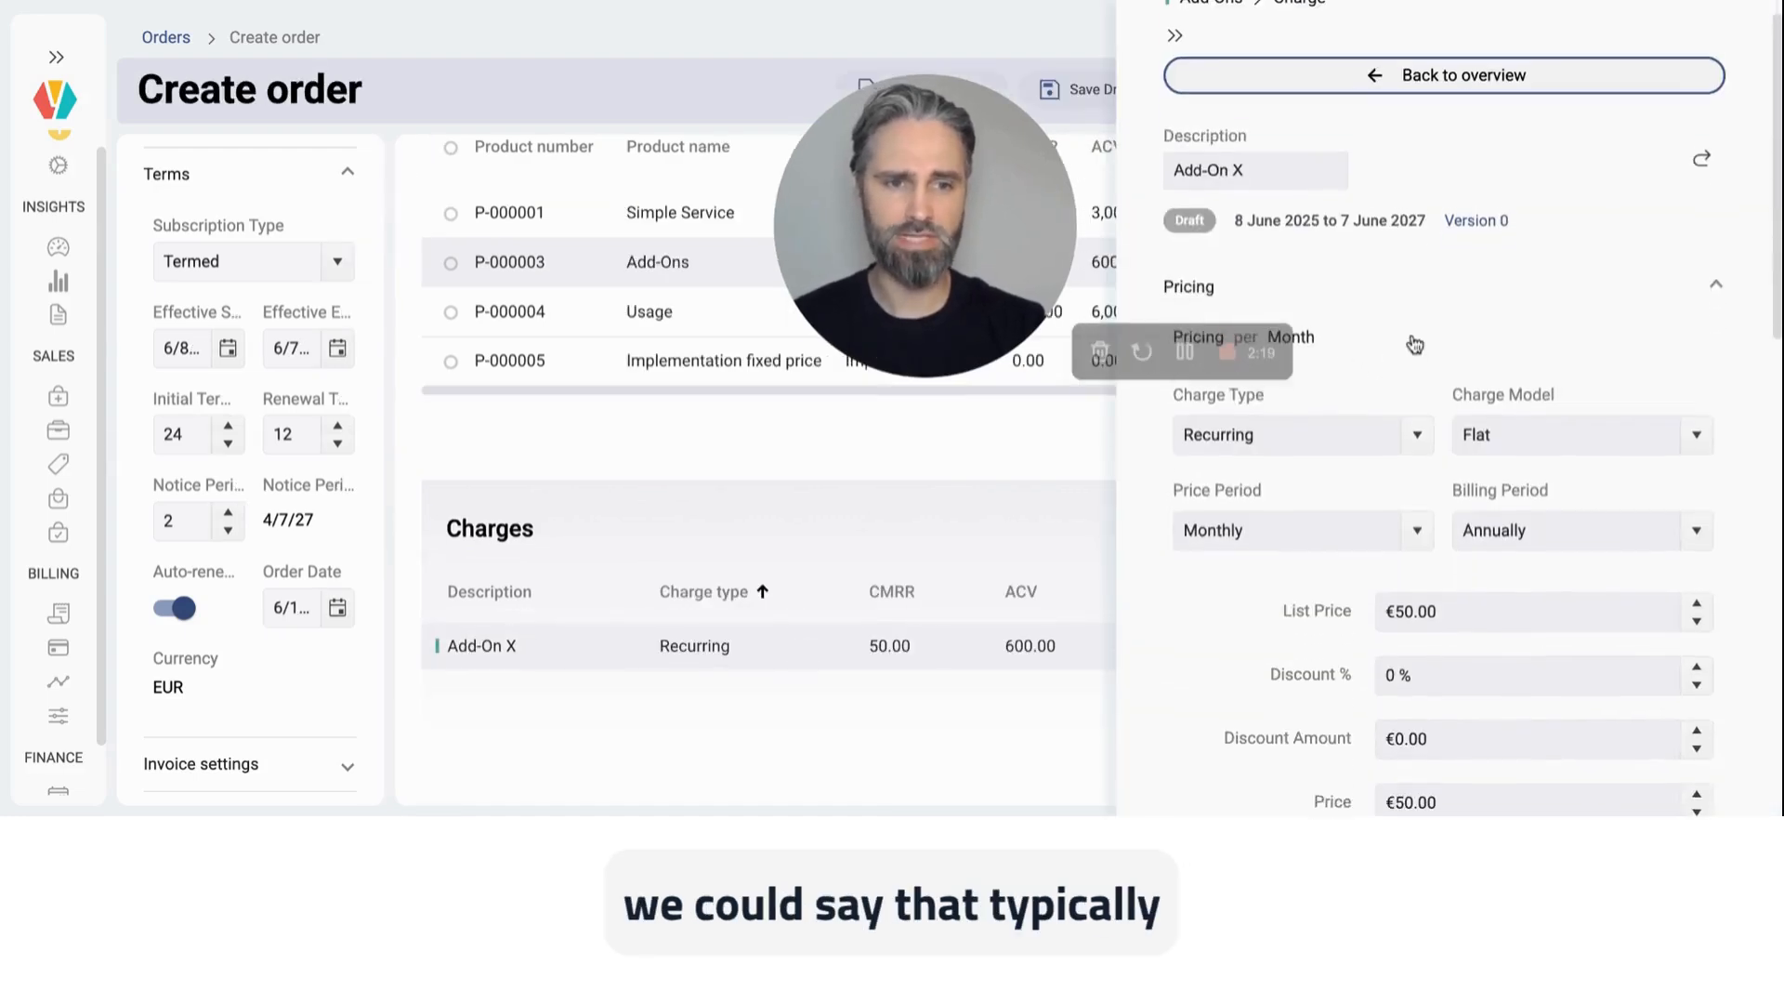
scroll(1415, 345, down, 3)
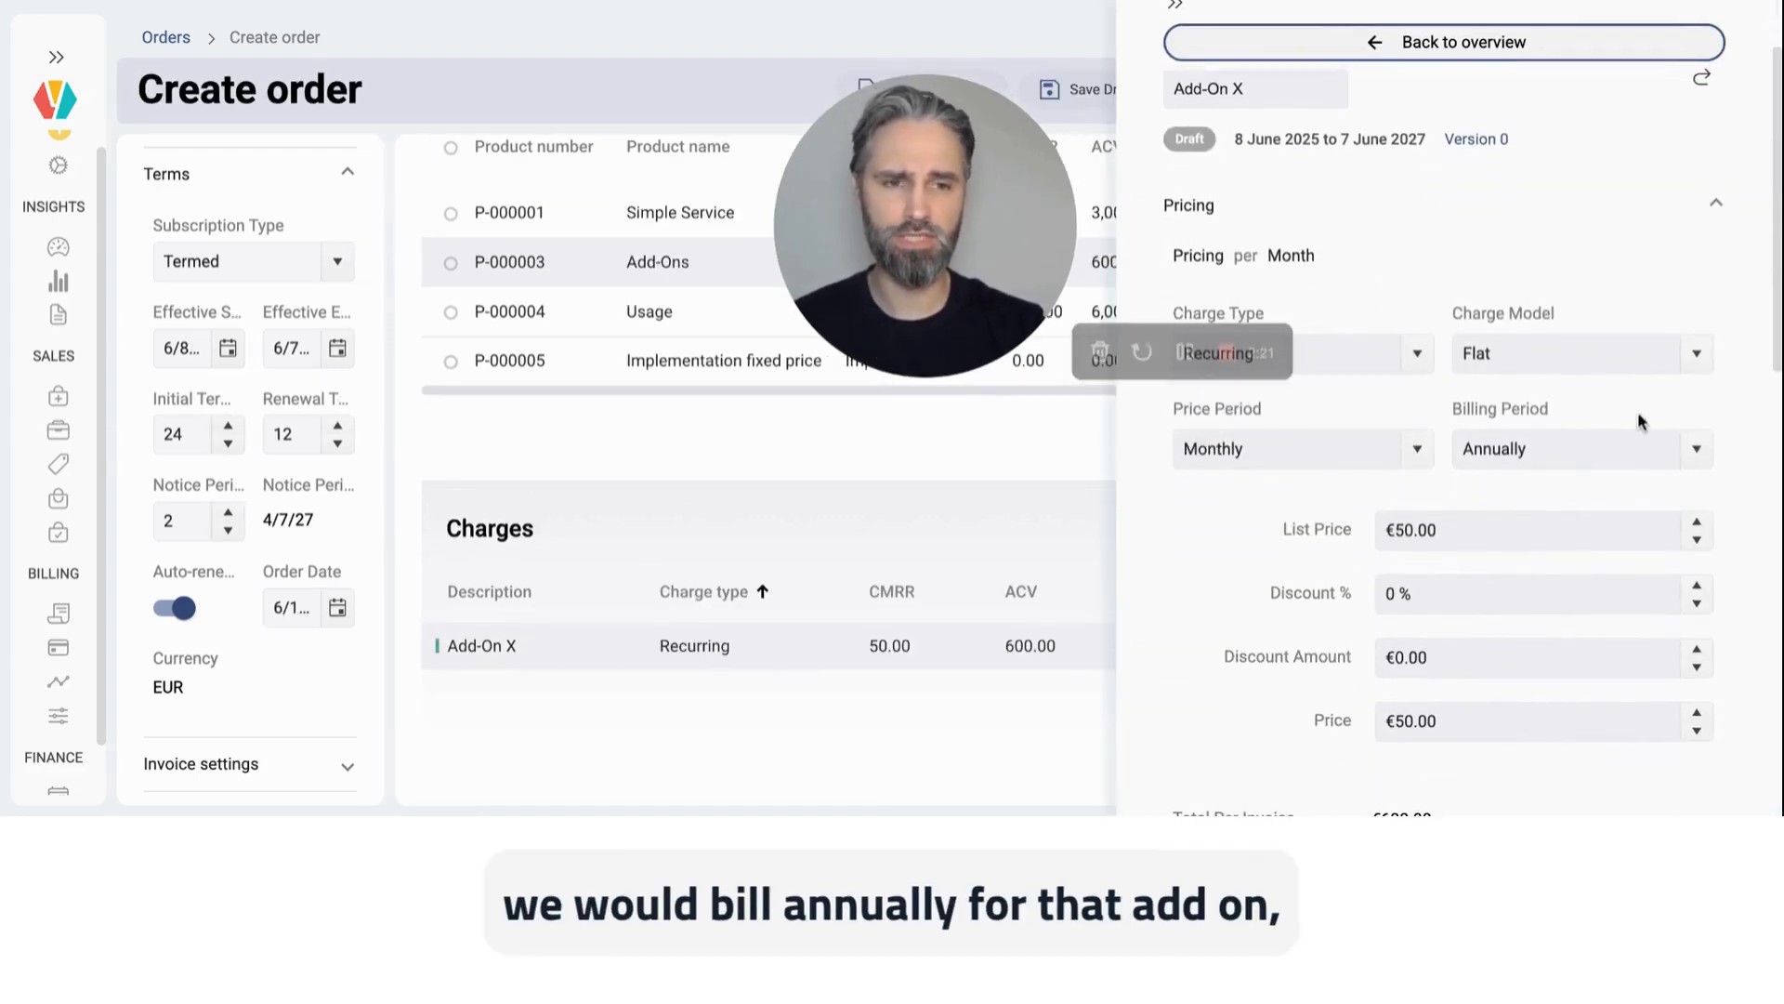
click(1700, 451)
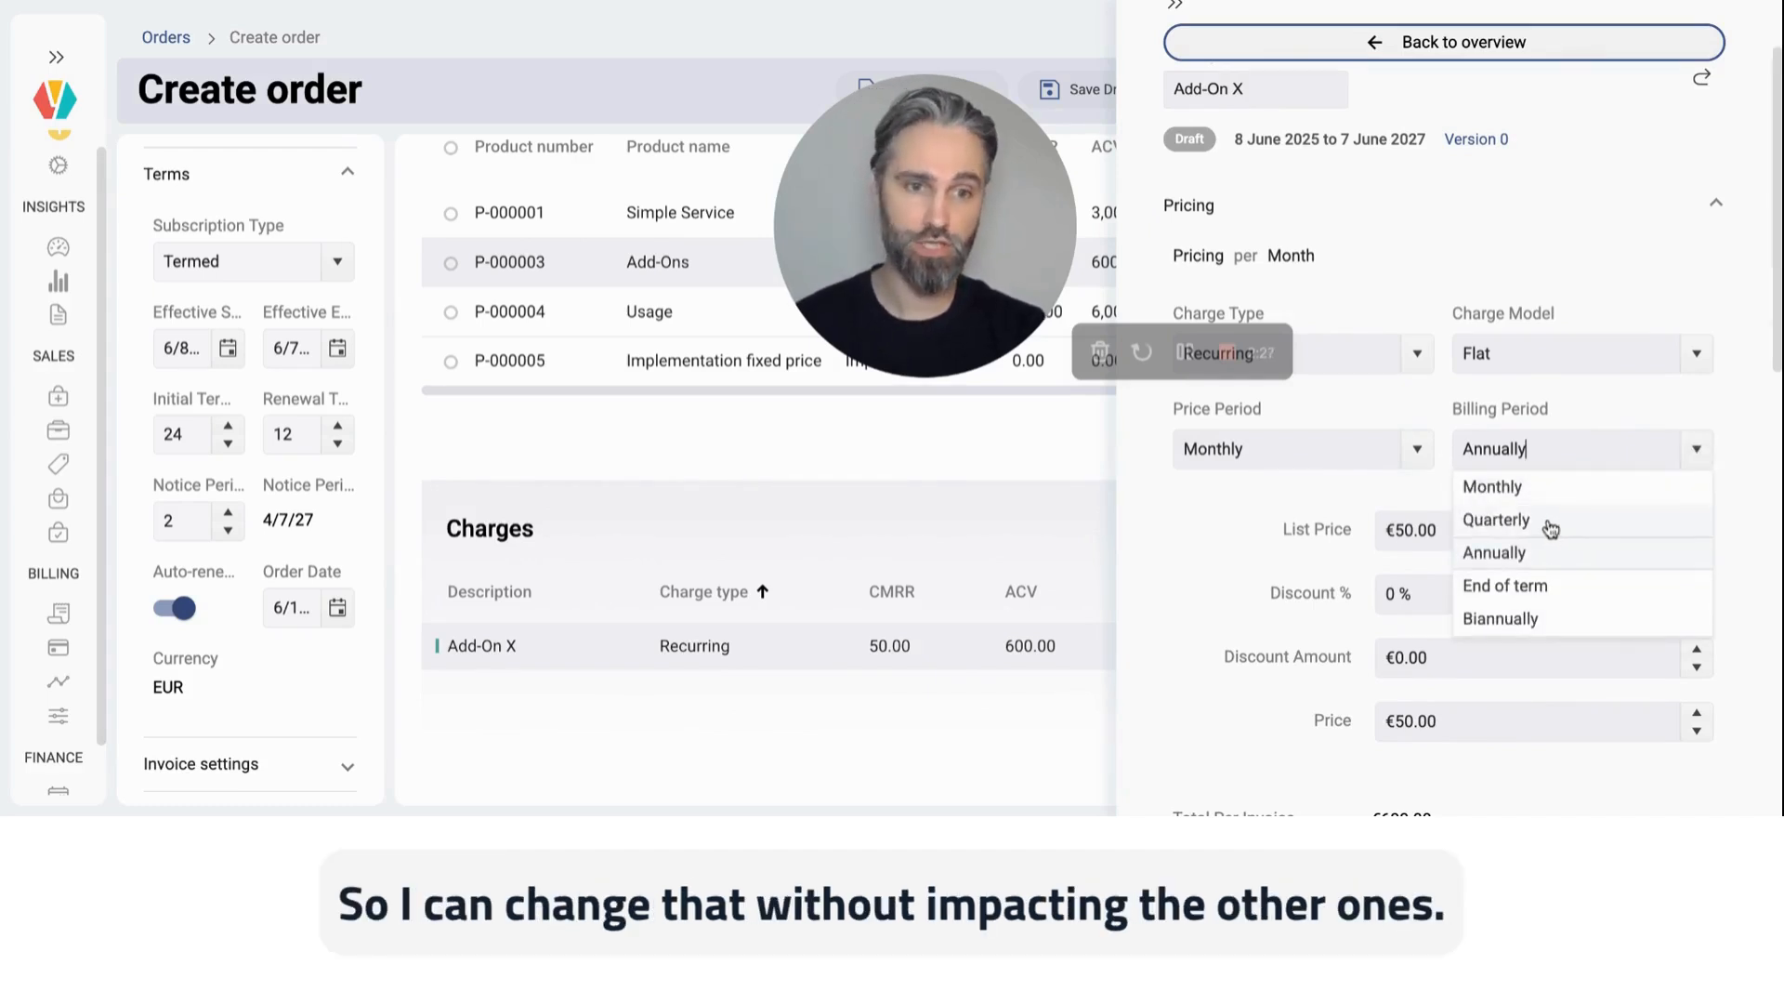
click(1556, 533)
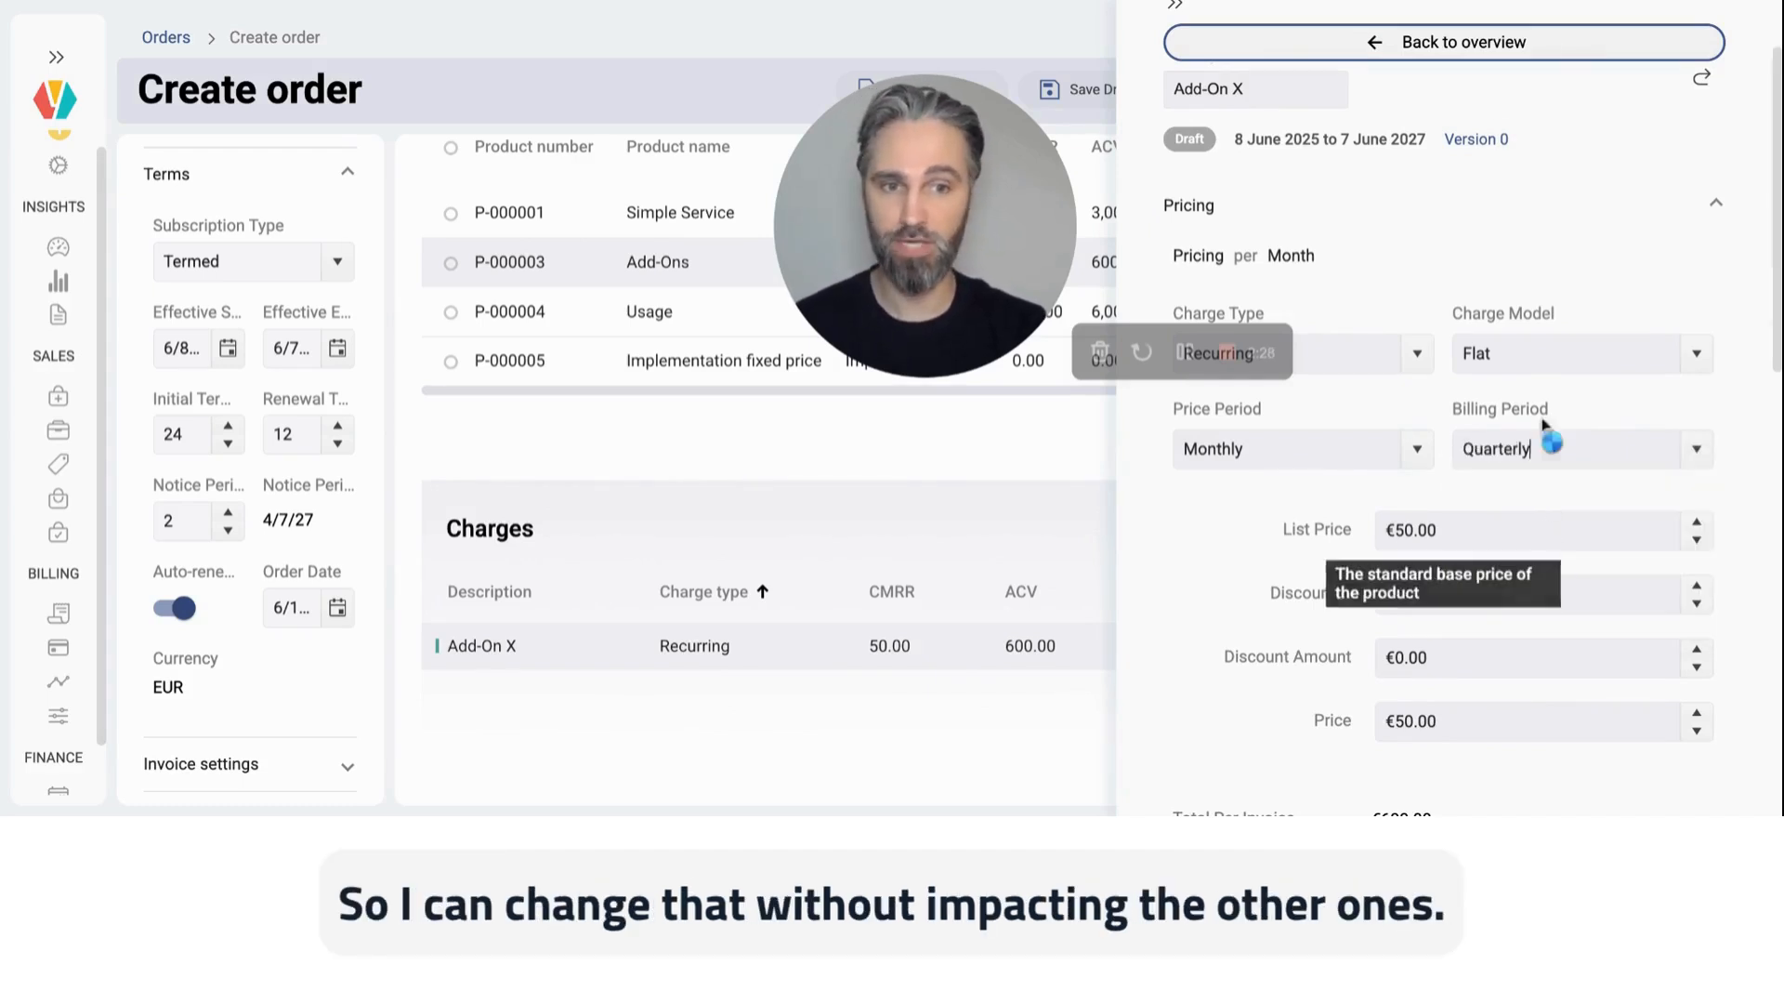
click(1474, 43)
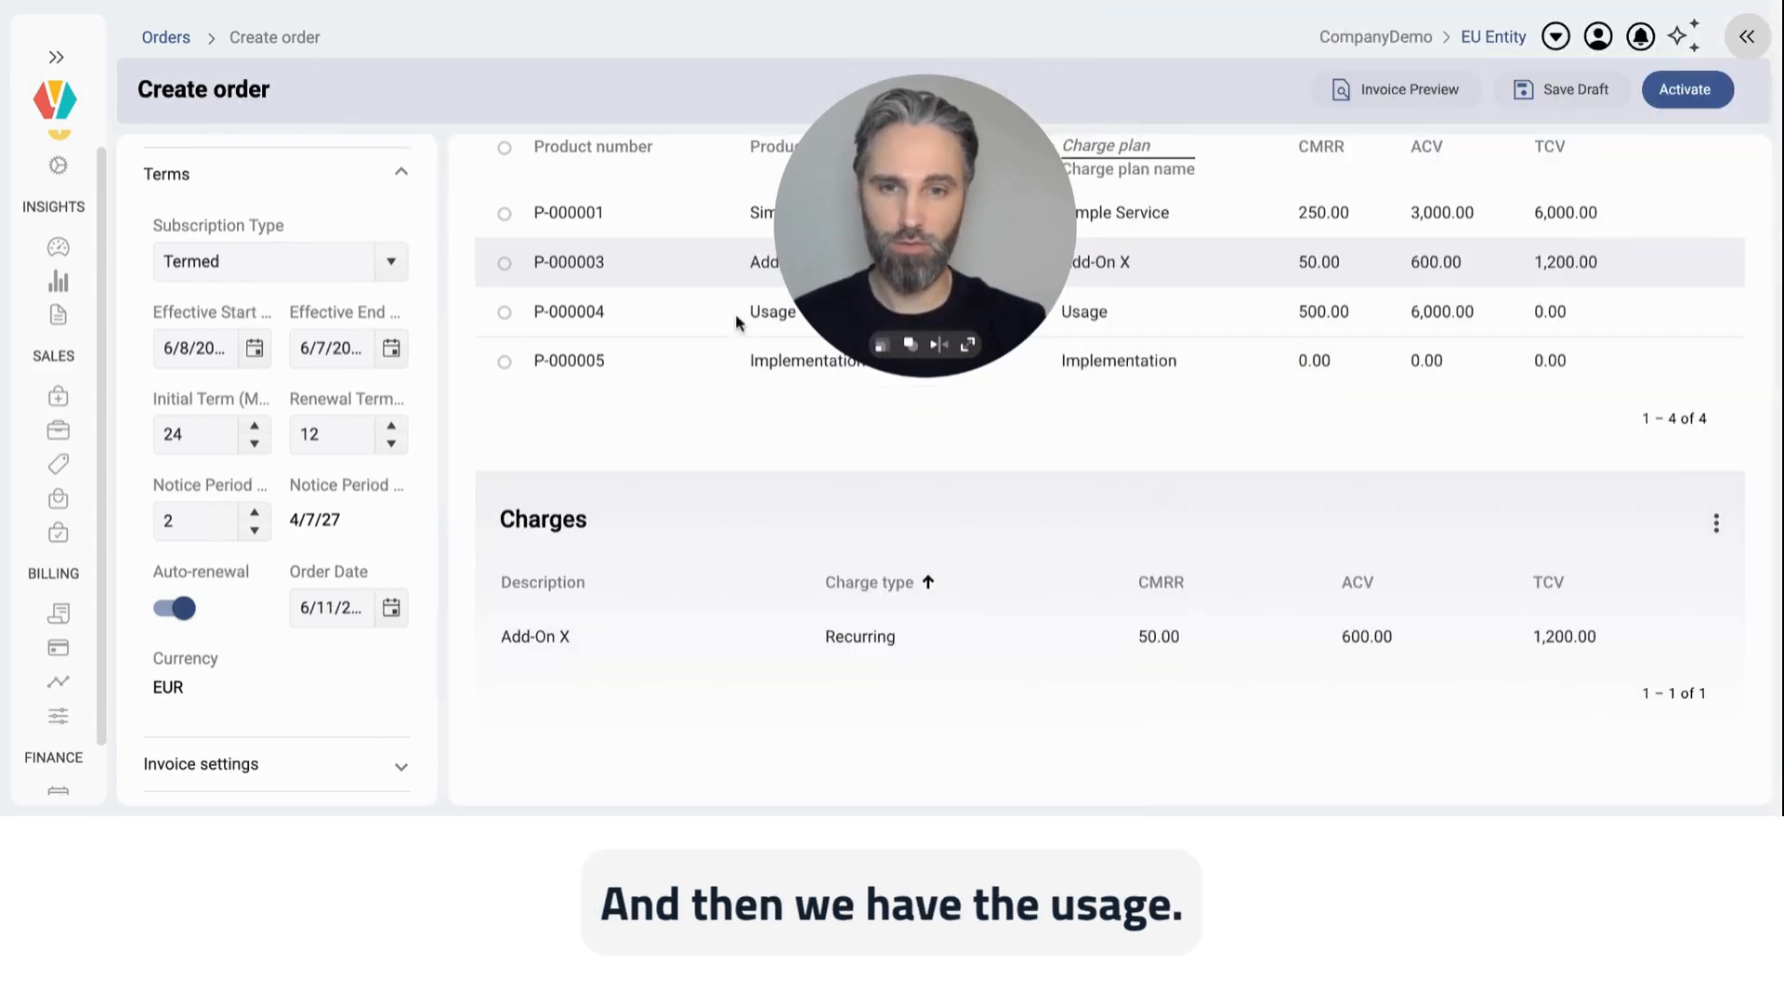
Step: Show the Usage product's charge, and give the Implementation charge of the Implementation fixed price product a 25% discount
click(688, 316)
drag(903, 194, 1234, 201)
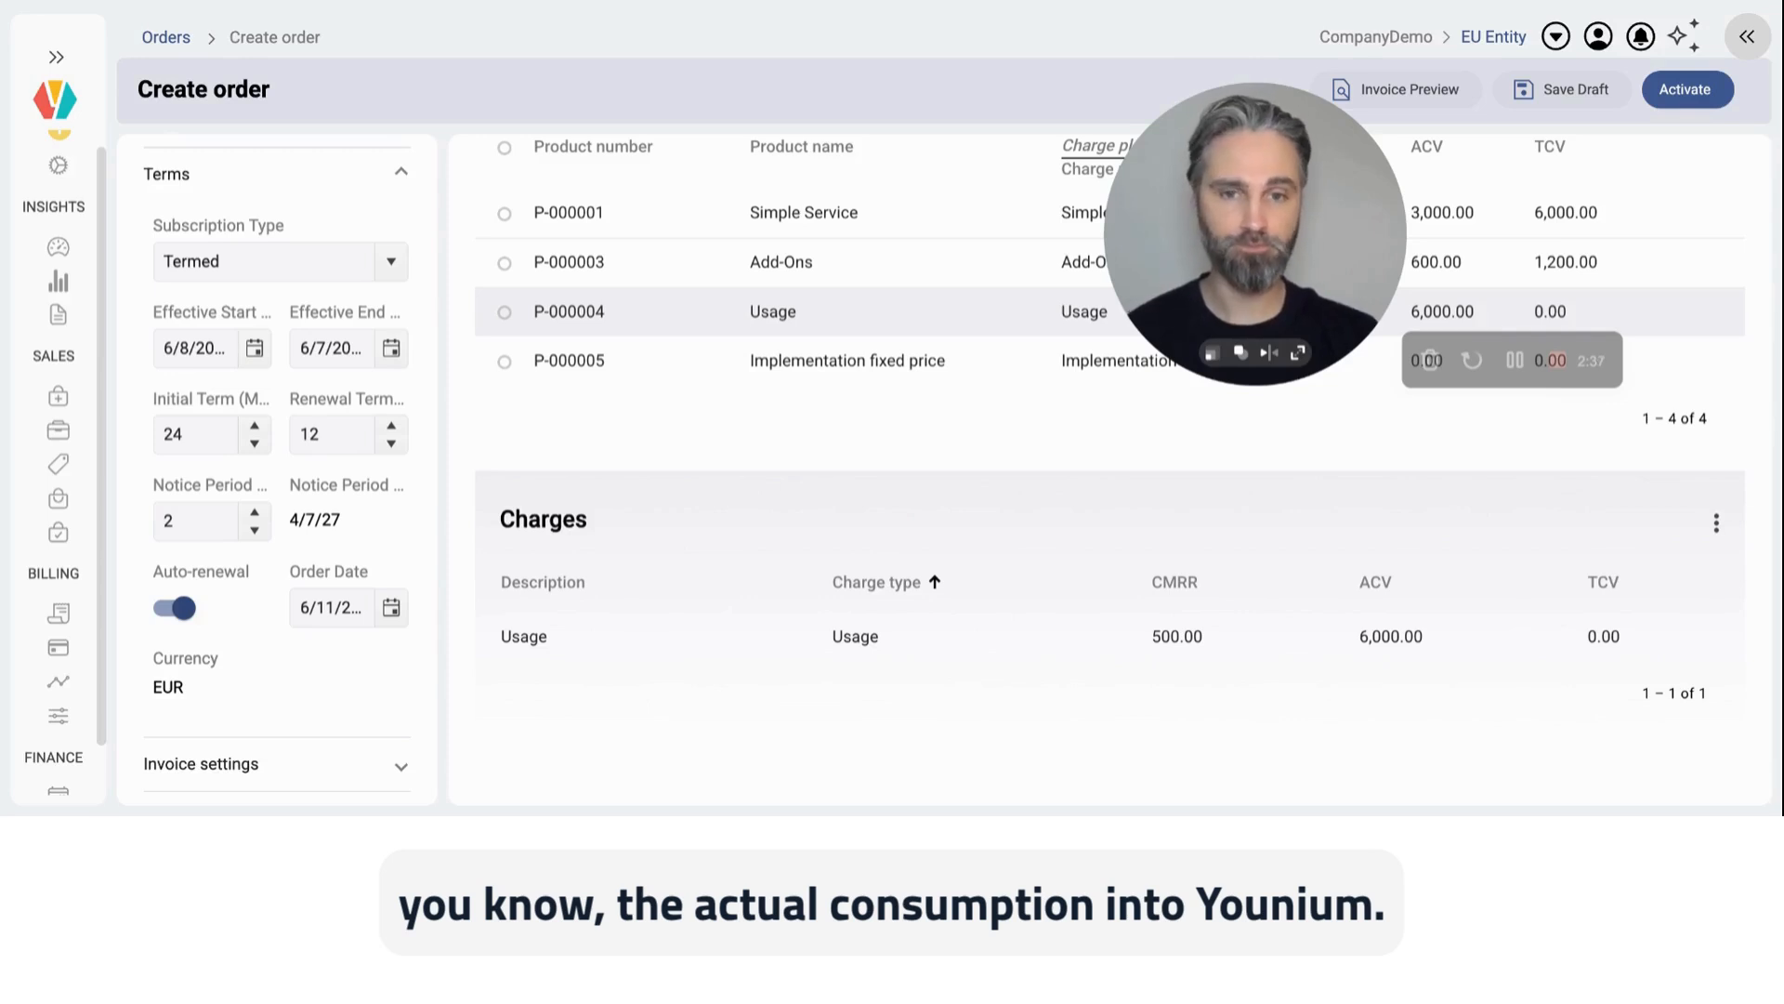
click(846, 364)
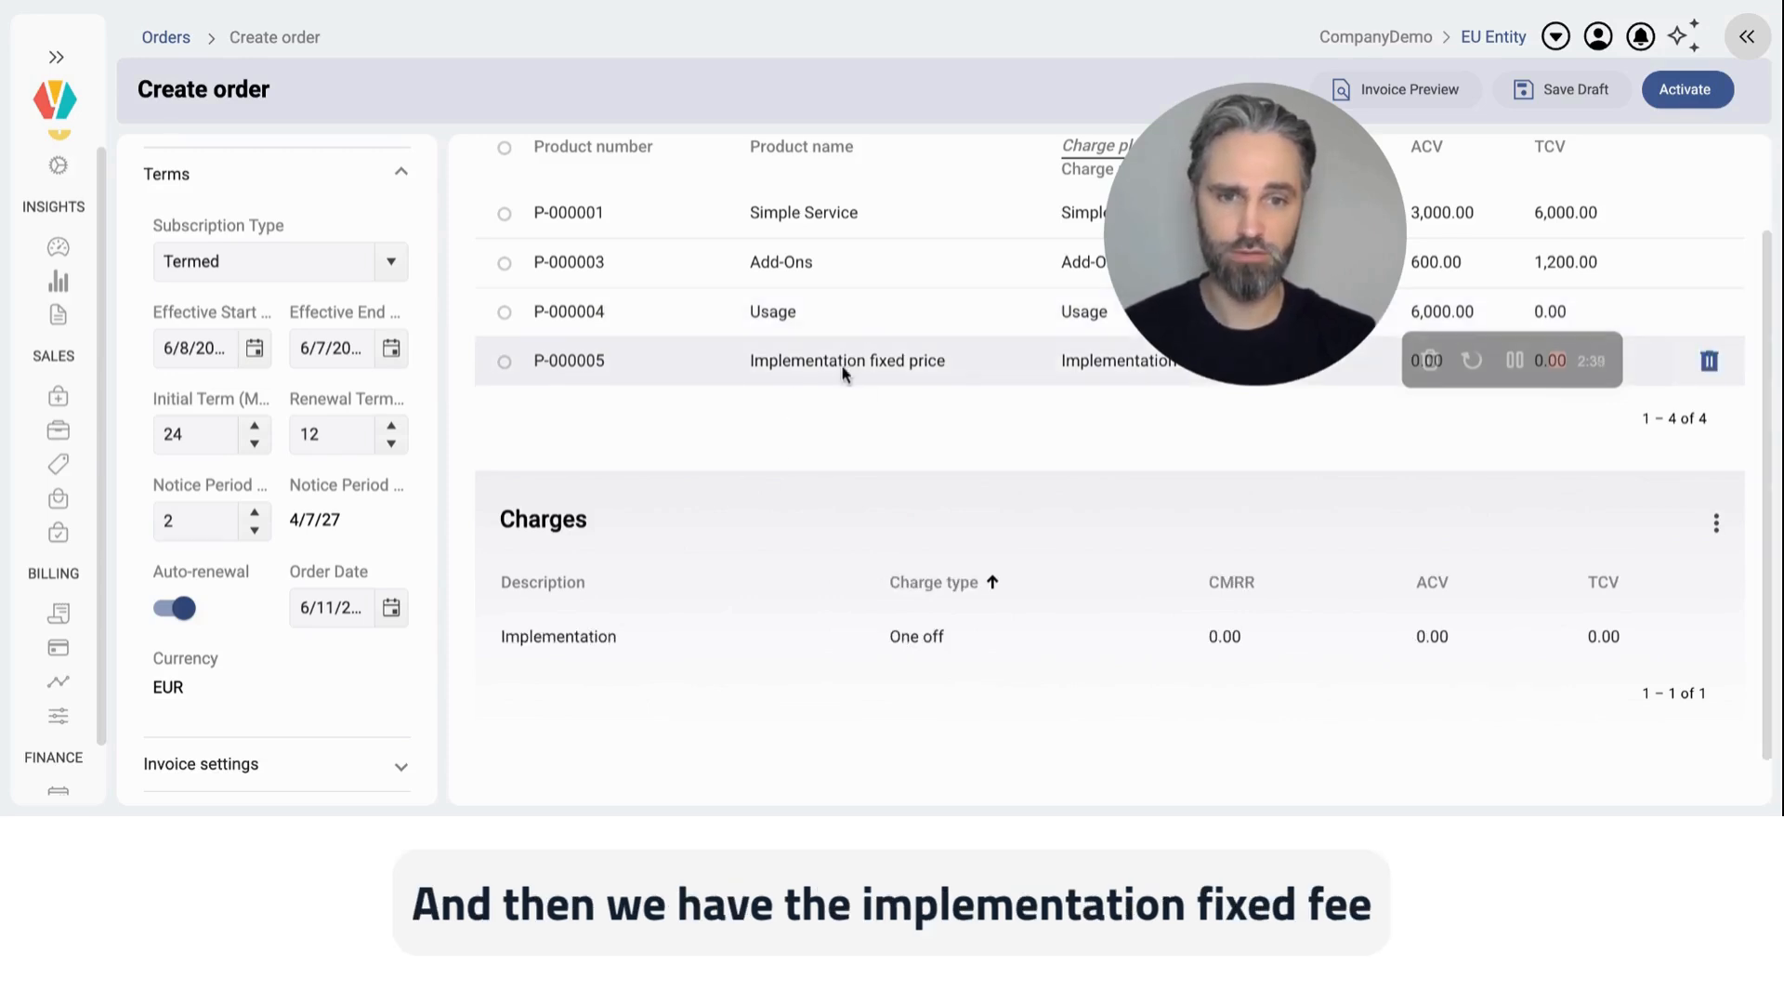
click(958, 639)
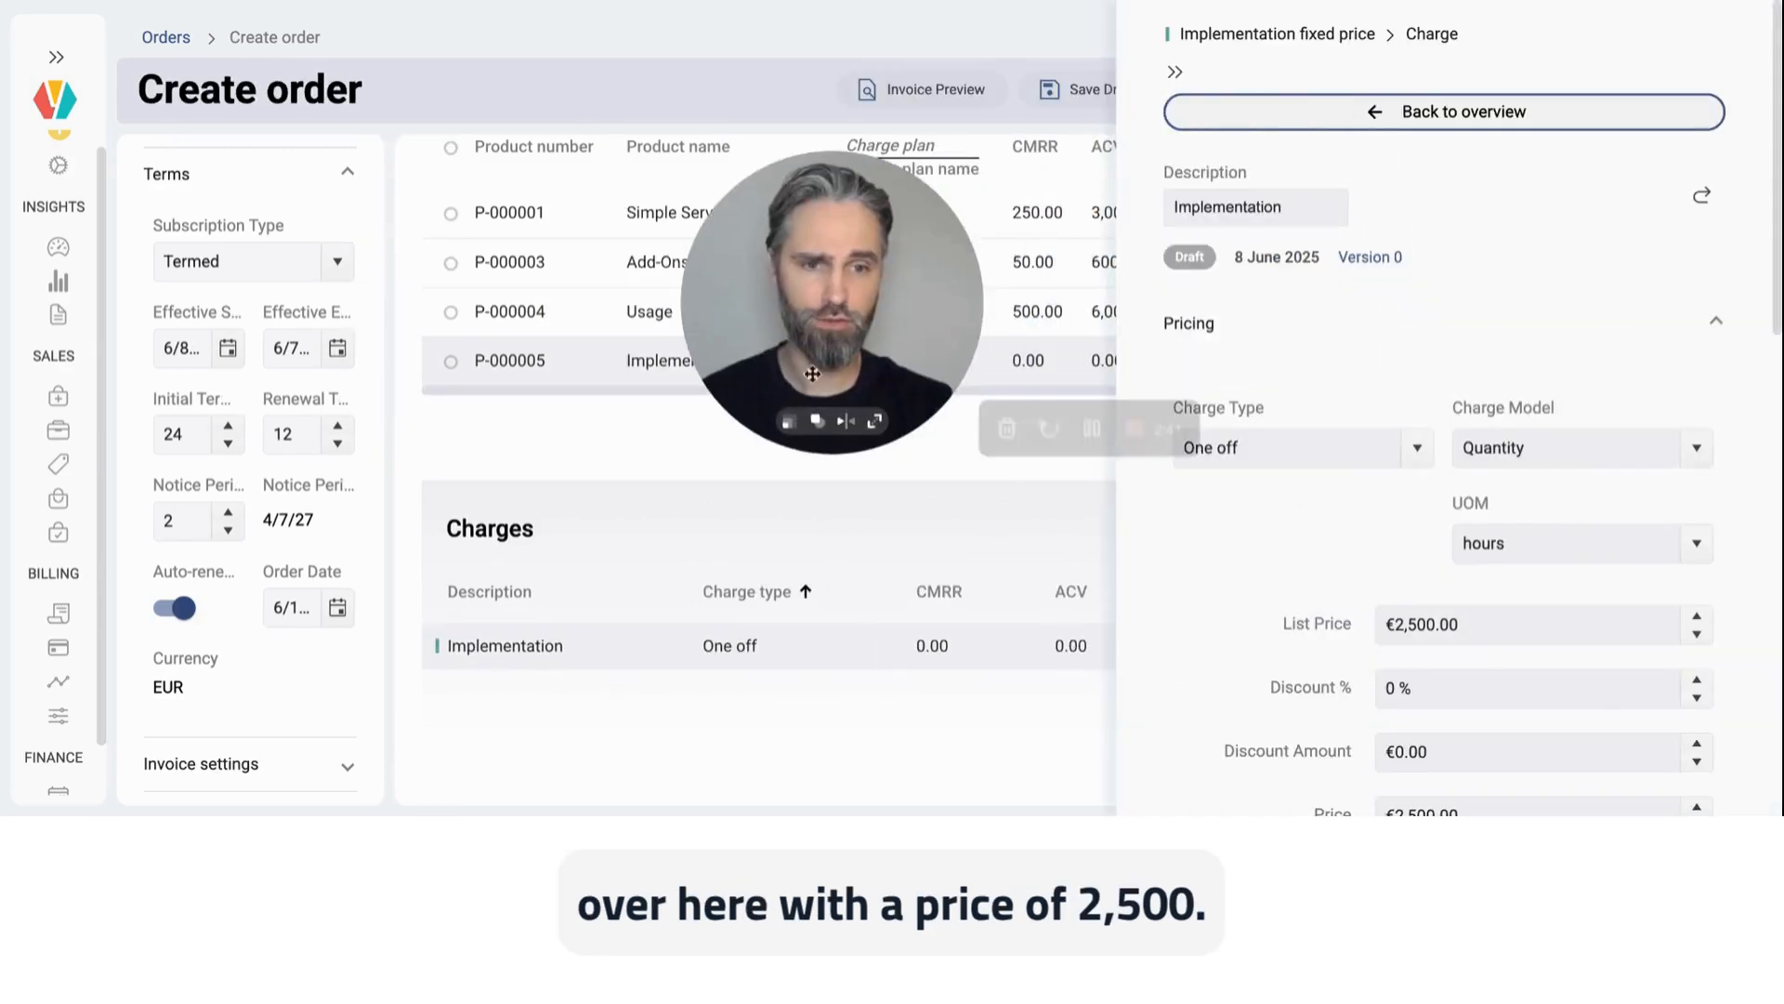
click(1450, 688)
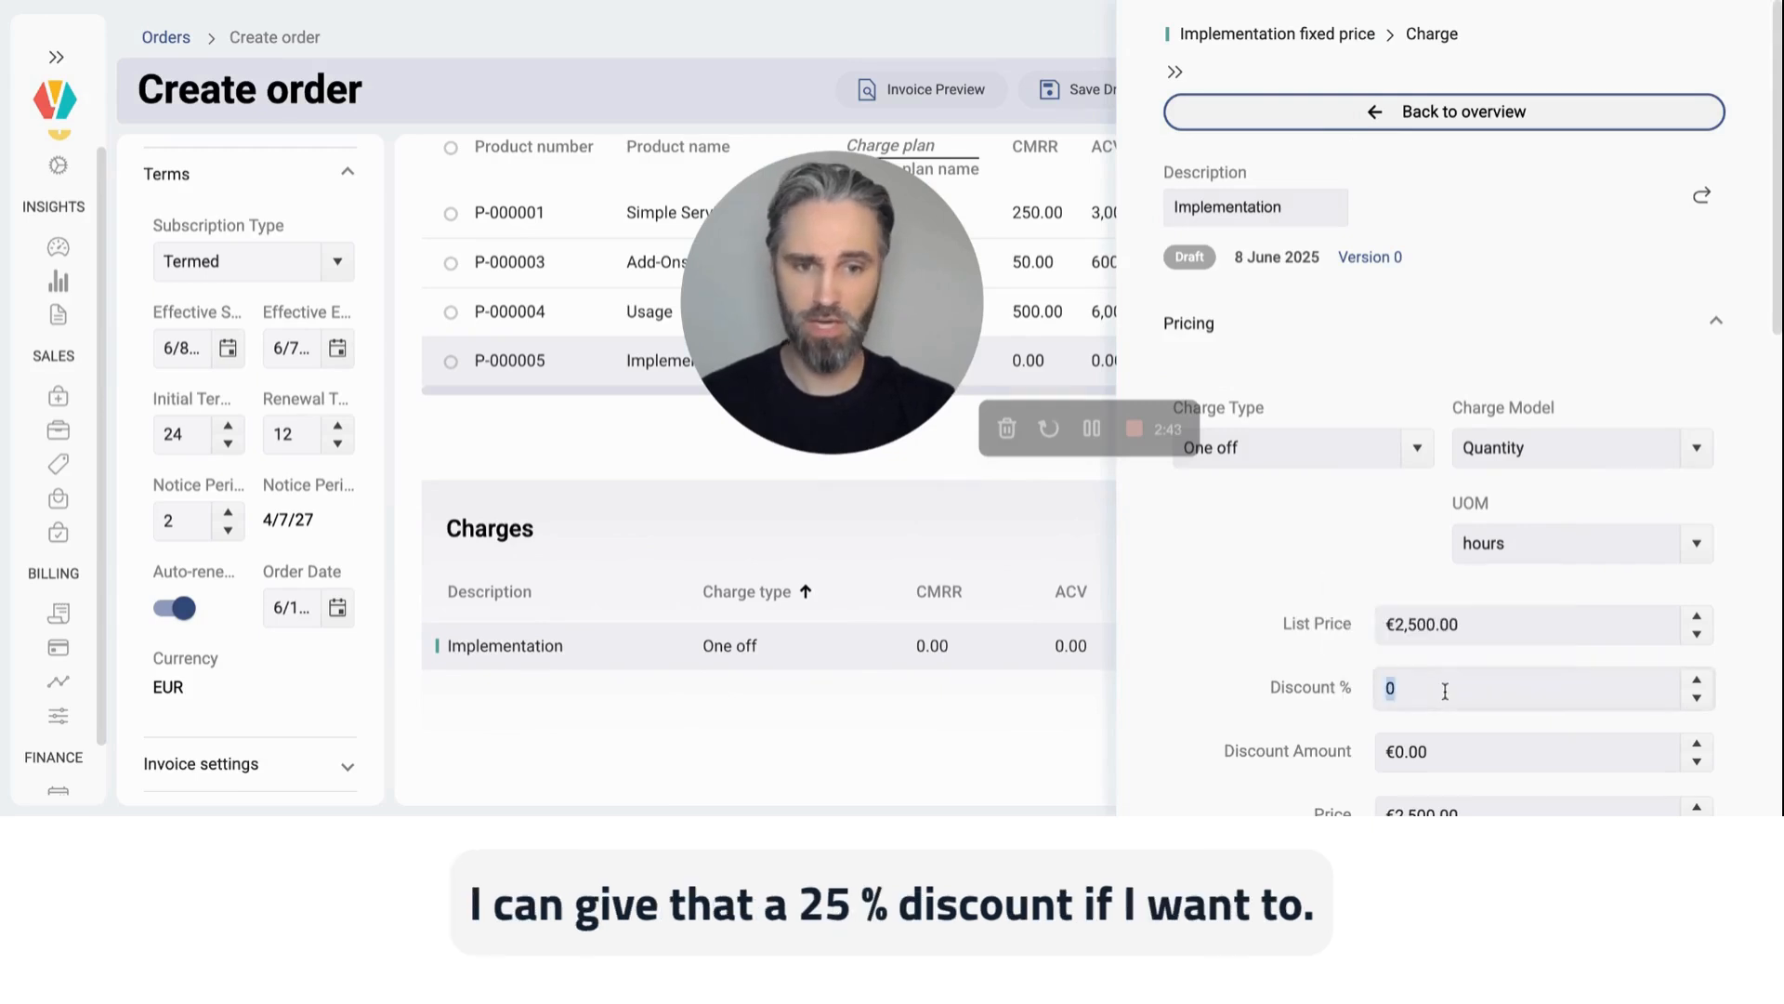
text(25)
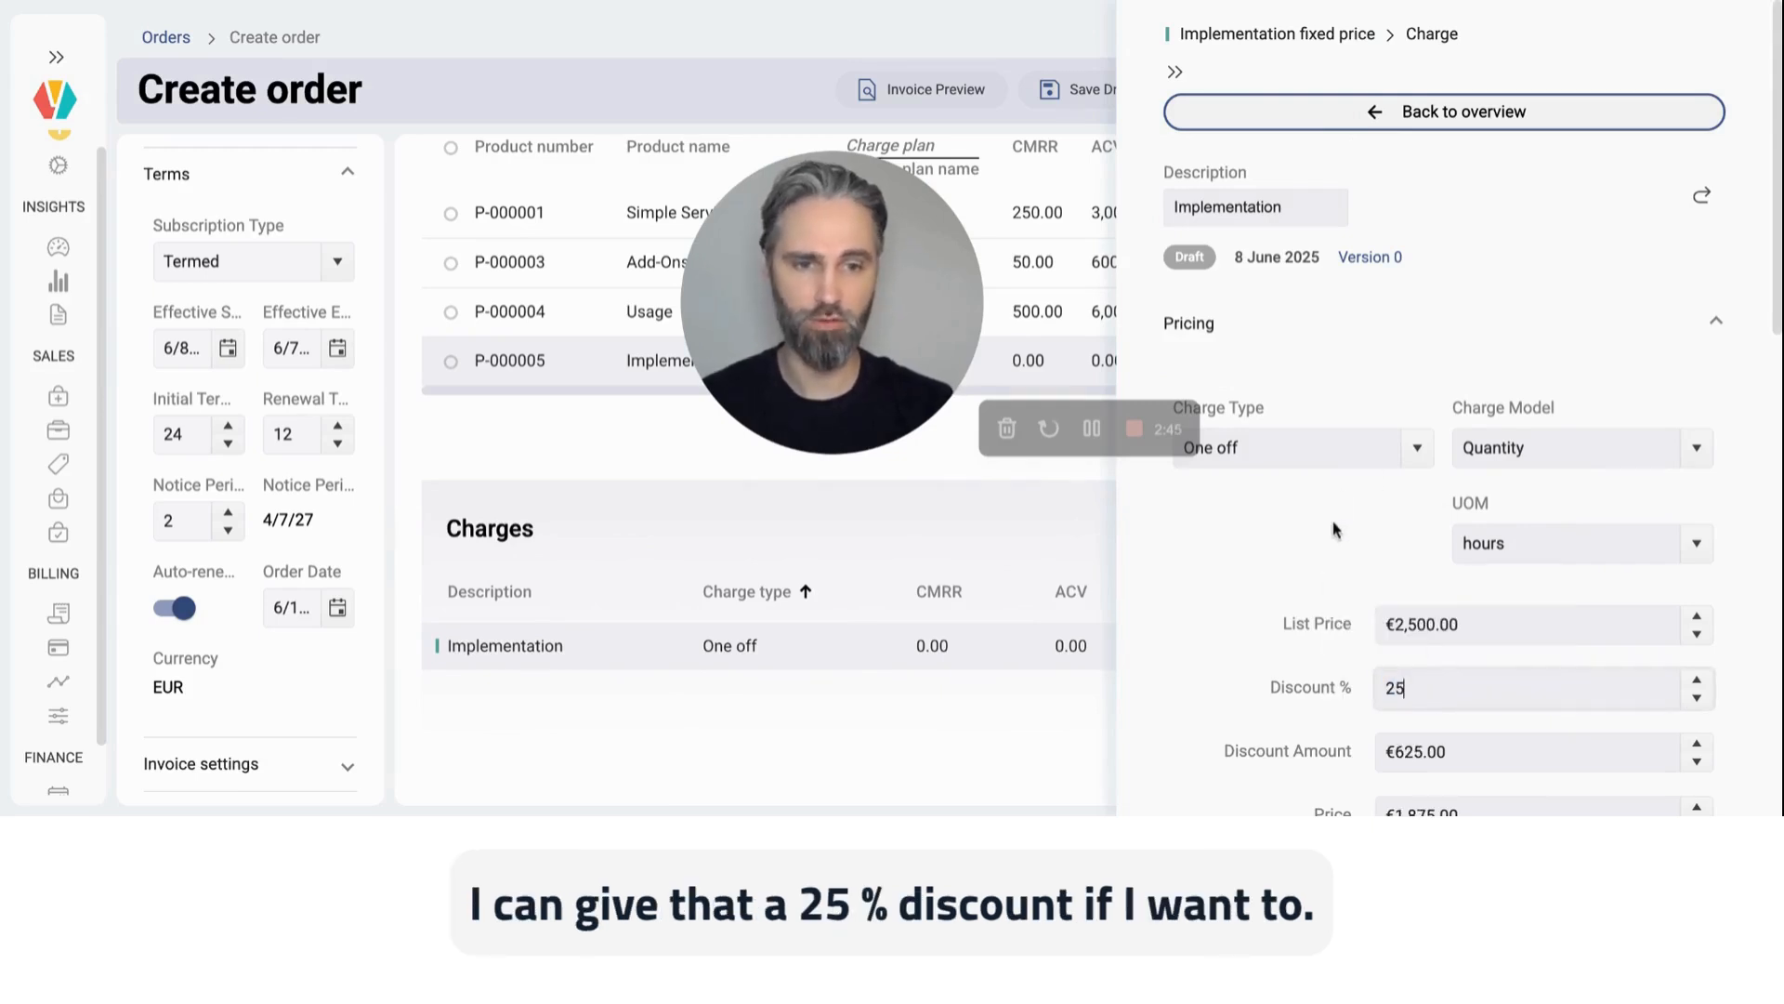
click(1329, 528)
click(1285, 125)
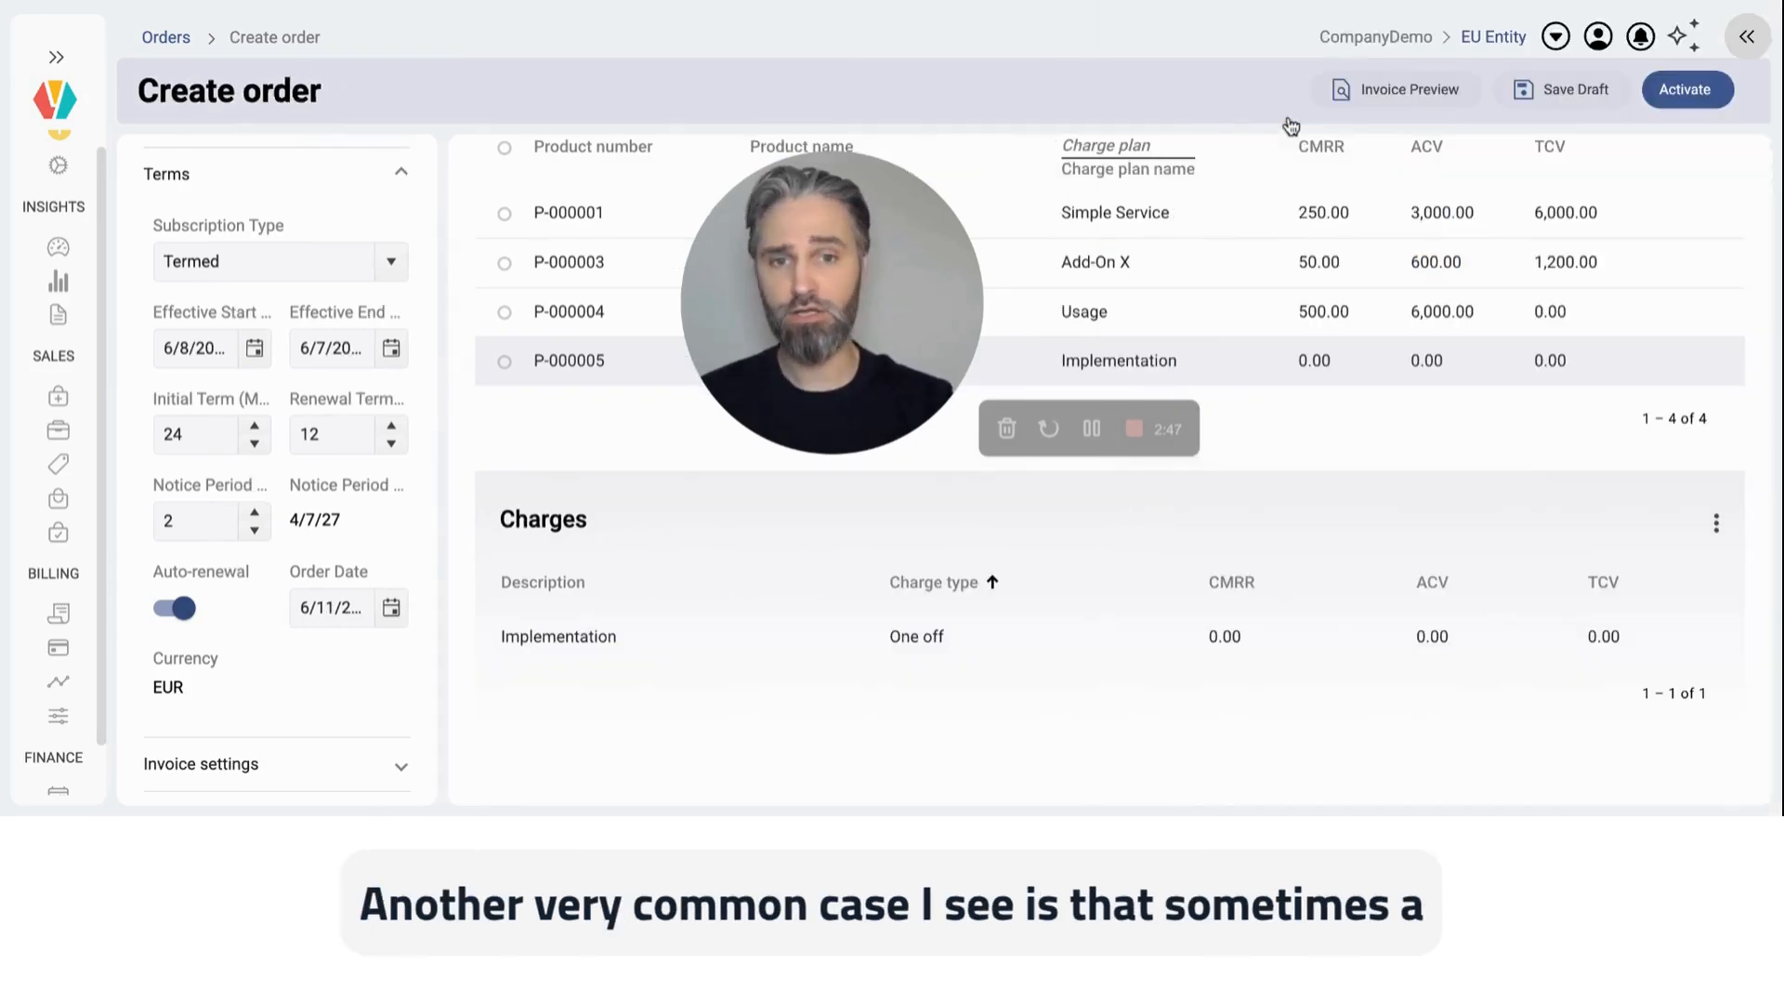
Step: Make the Add-On X charge start on the Implementation Completed milestone and return to the order overview
drag(853, 267, 1320, 316)
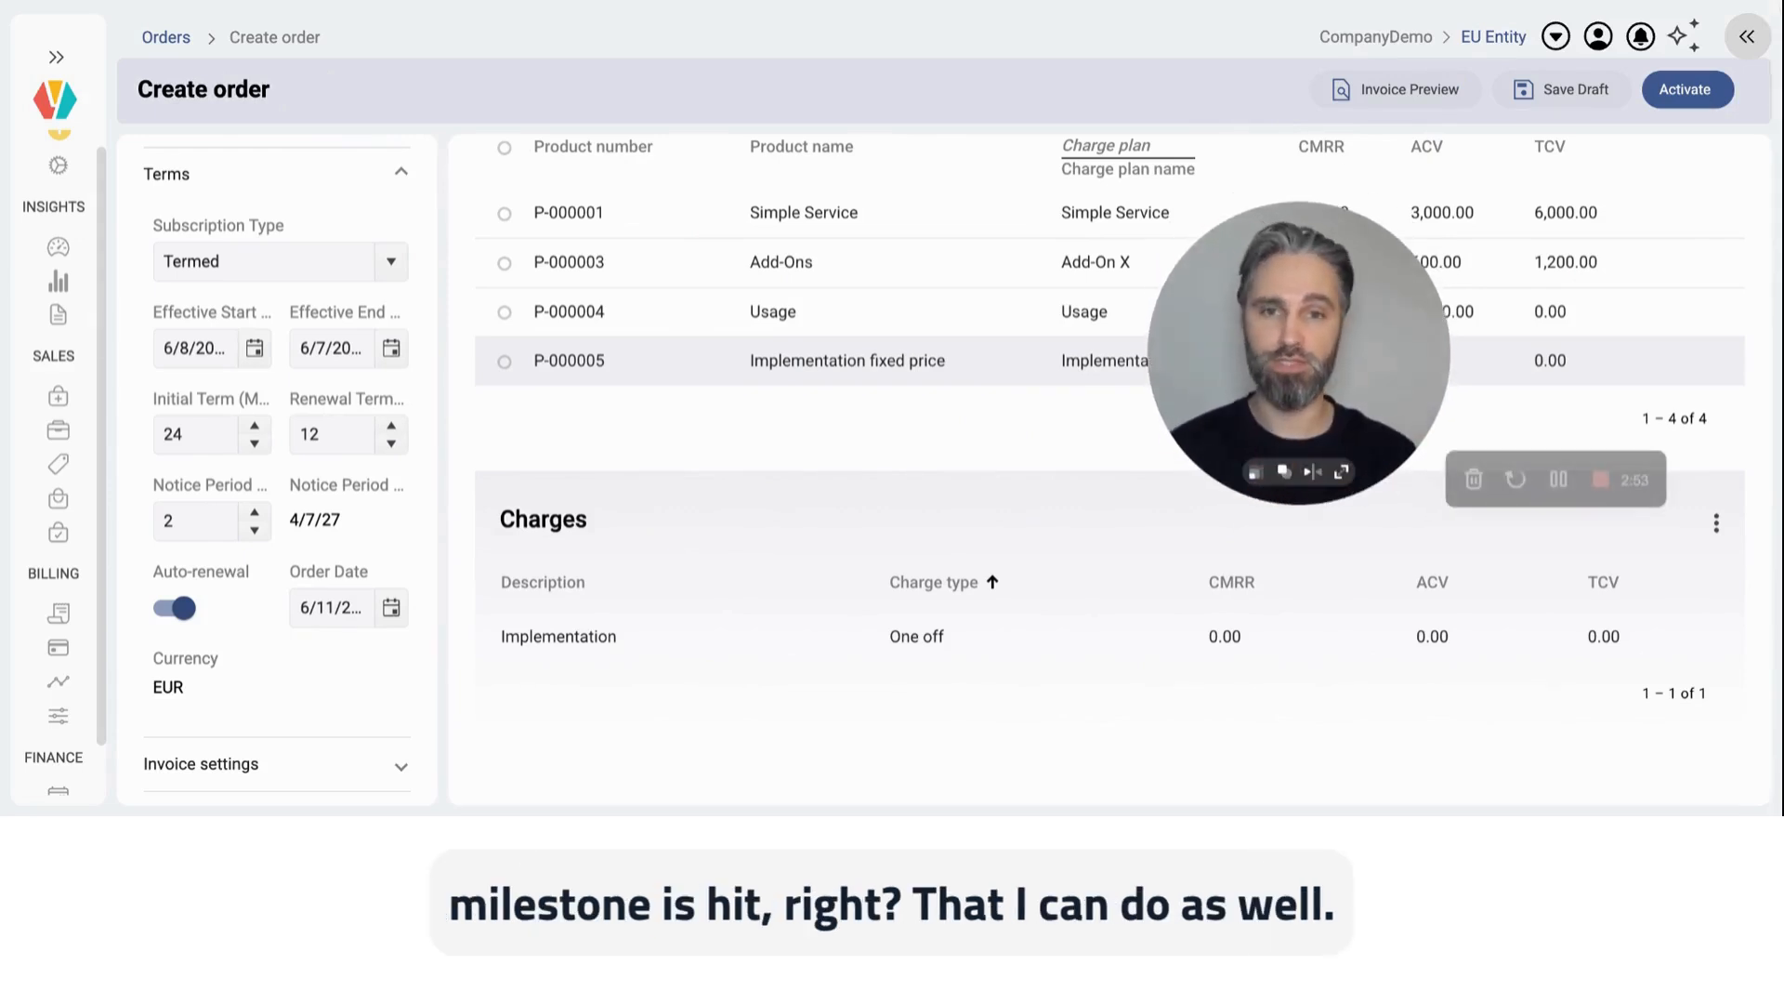
click(869, 262)
drag(1292, 286, 685, 274)
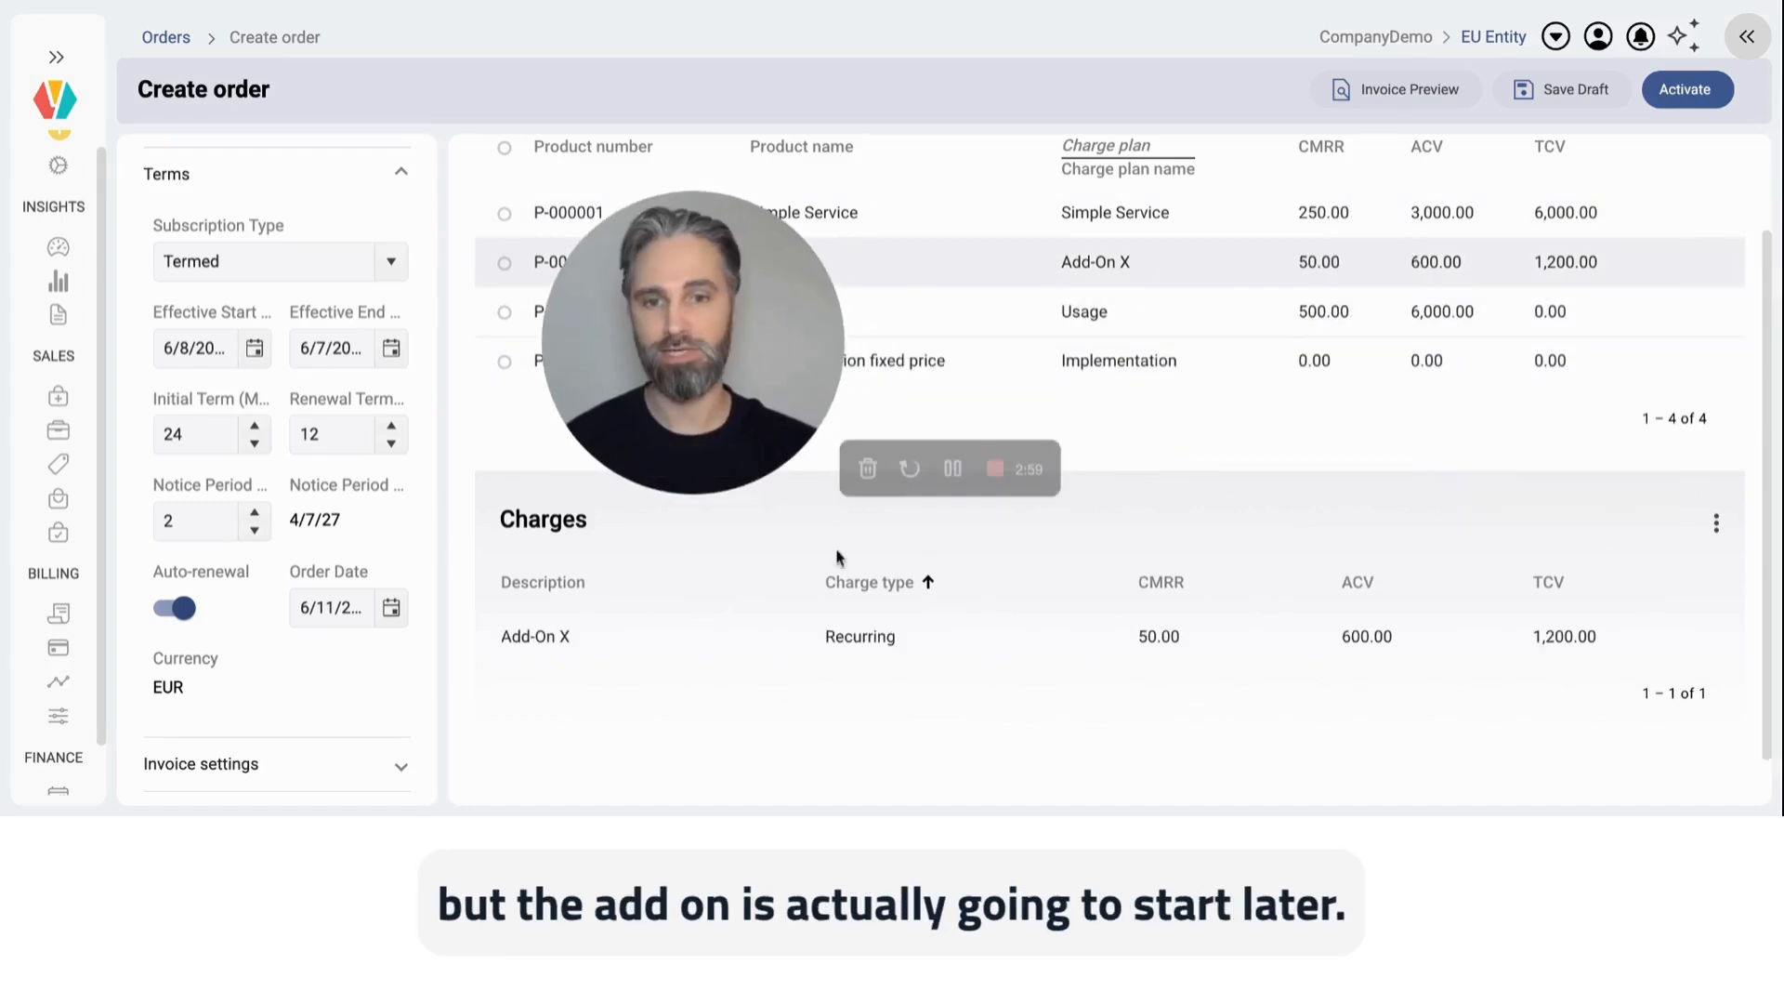
click(755, 637)
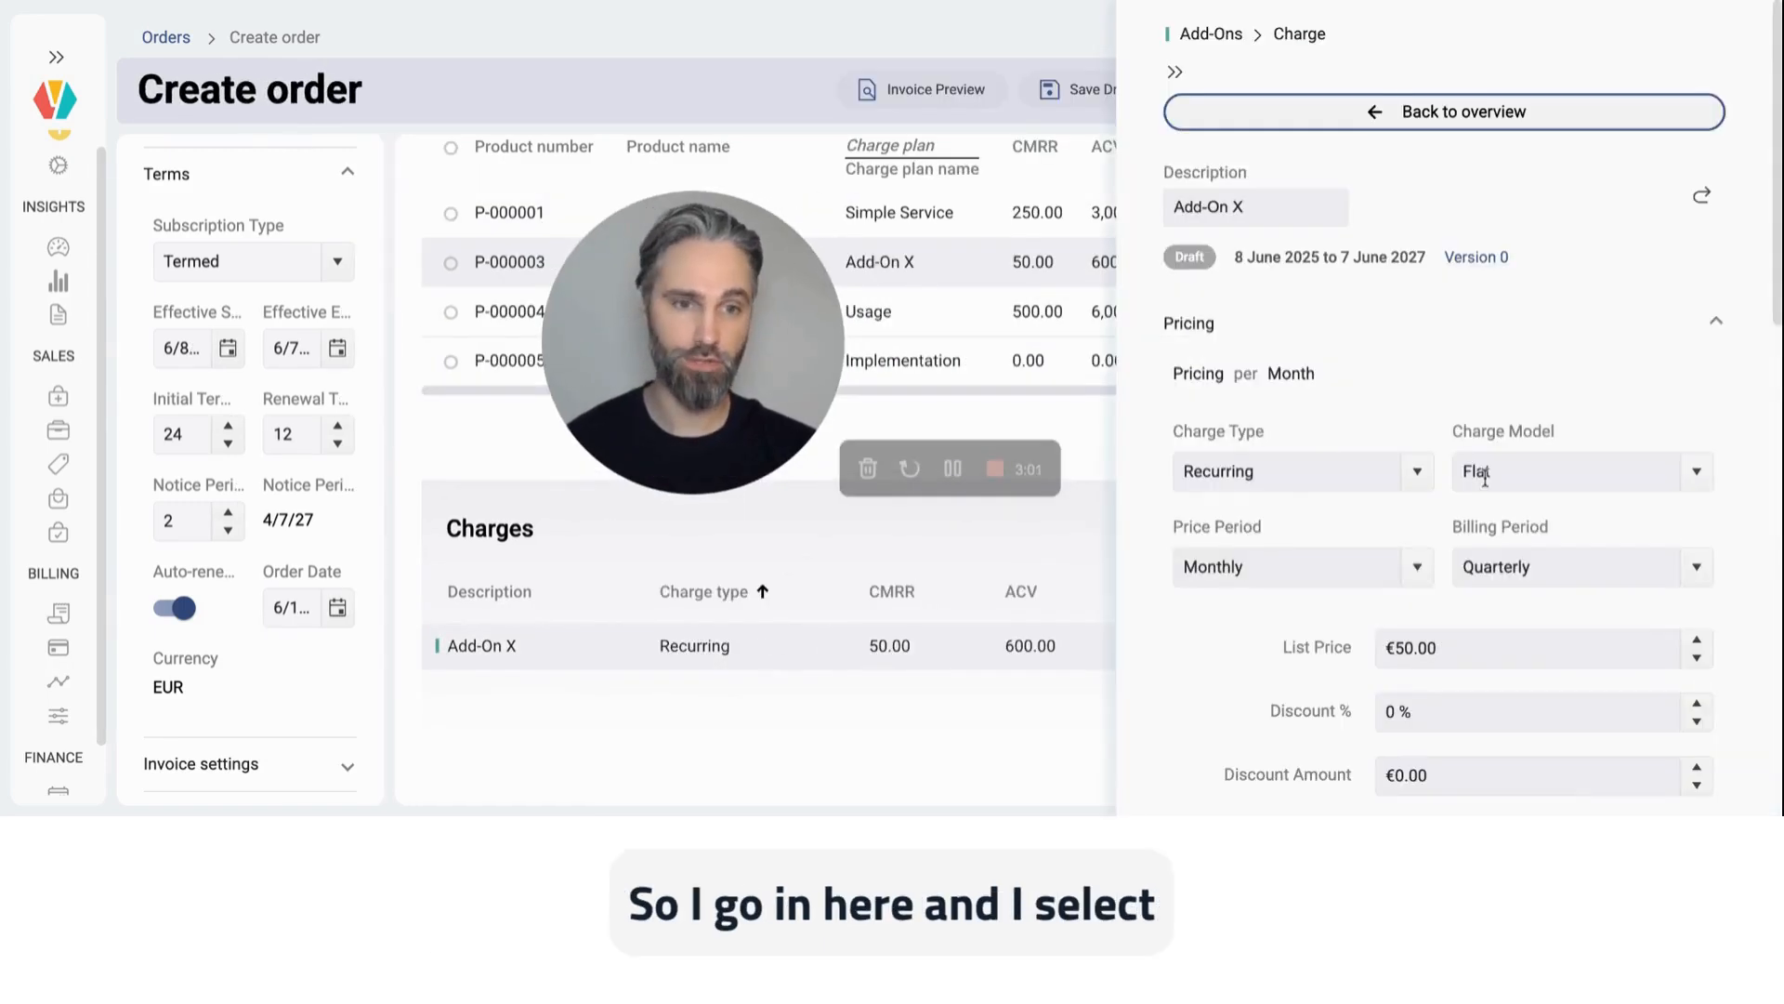
scroll(1485, 478, down, 2)
scroll(1485, 478, down, 5)
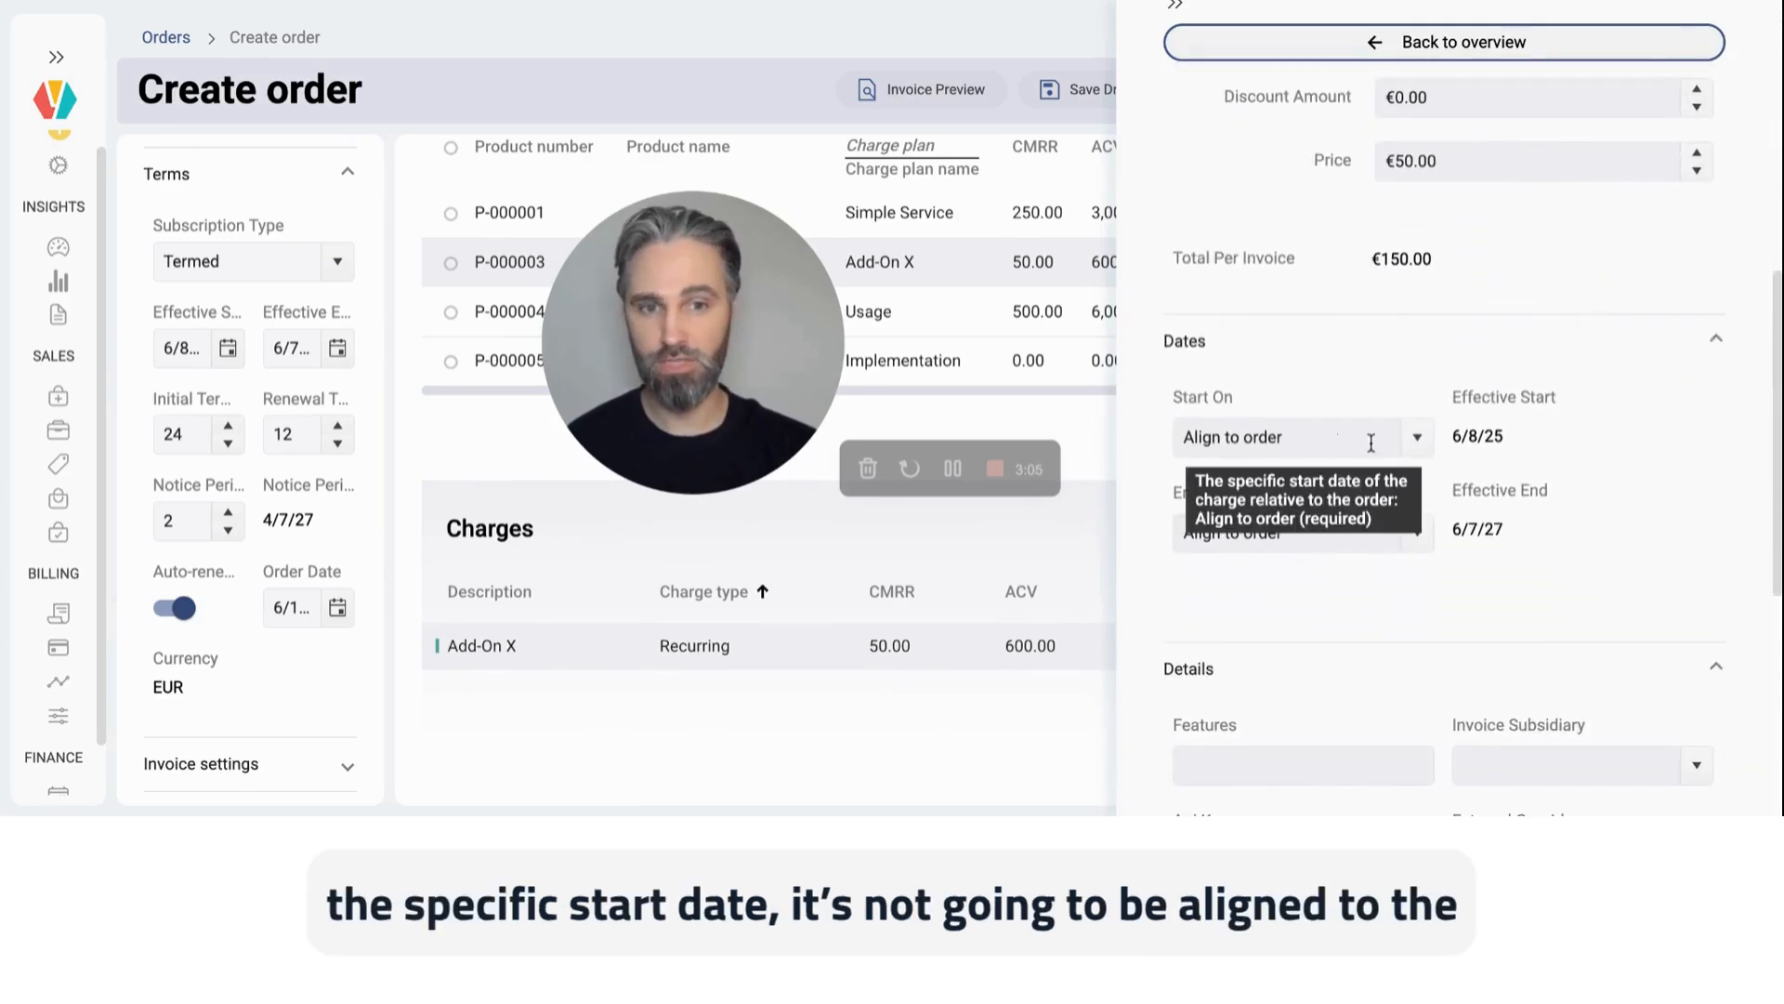
click(1415, 447)
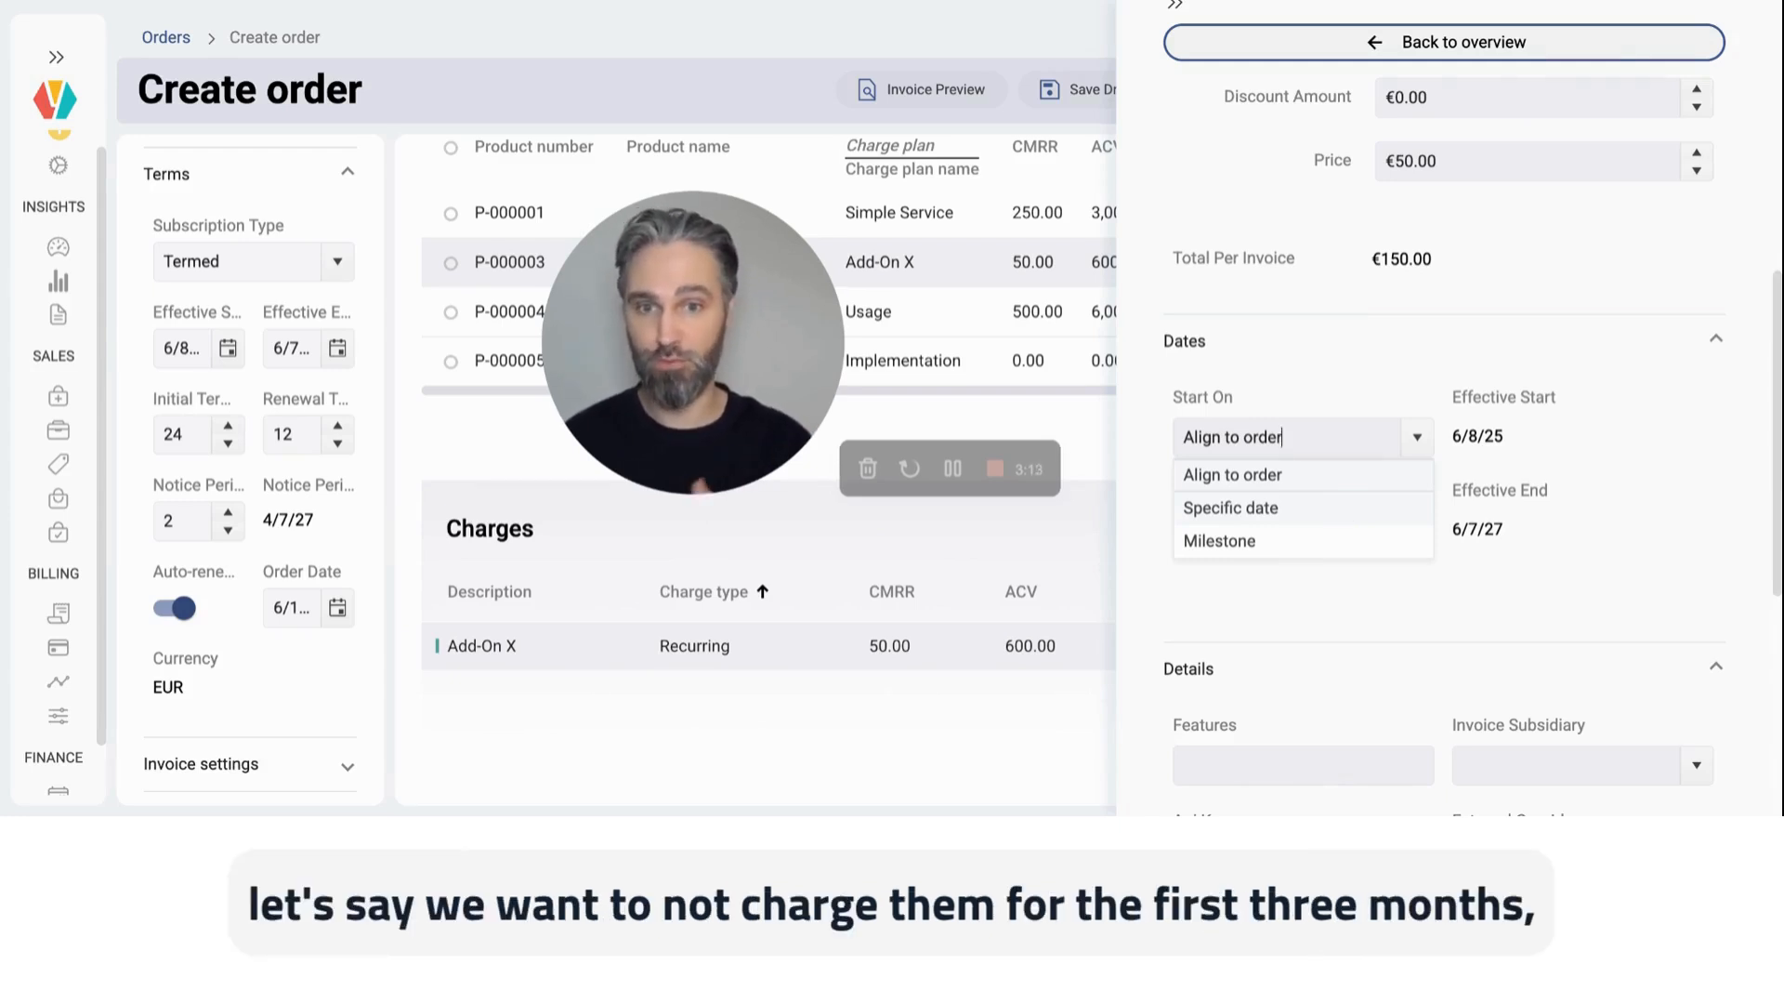
click(1288, 545)
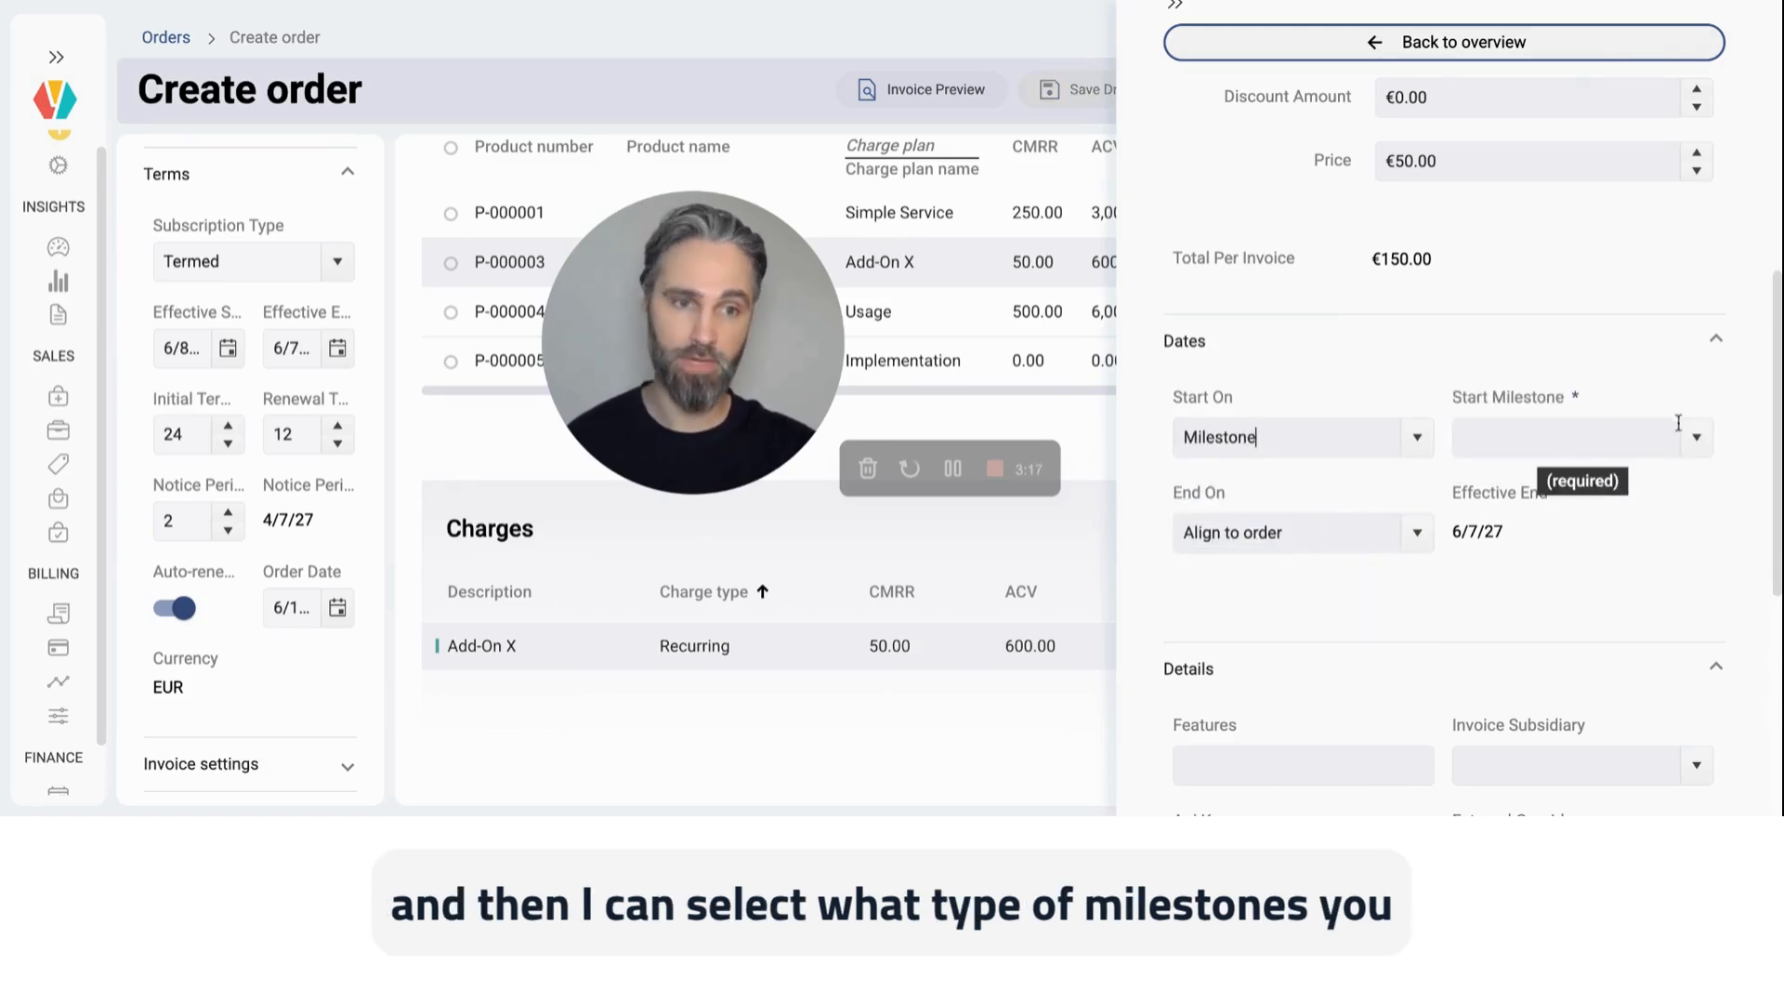
click(1698, 439)
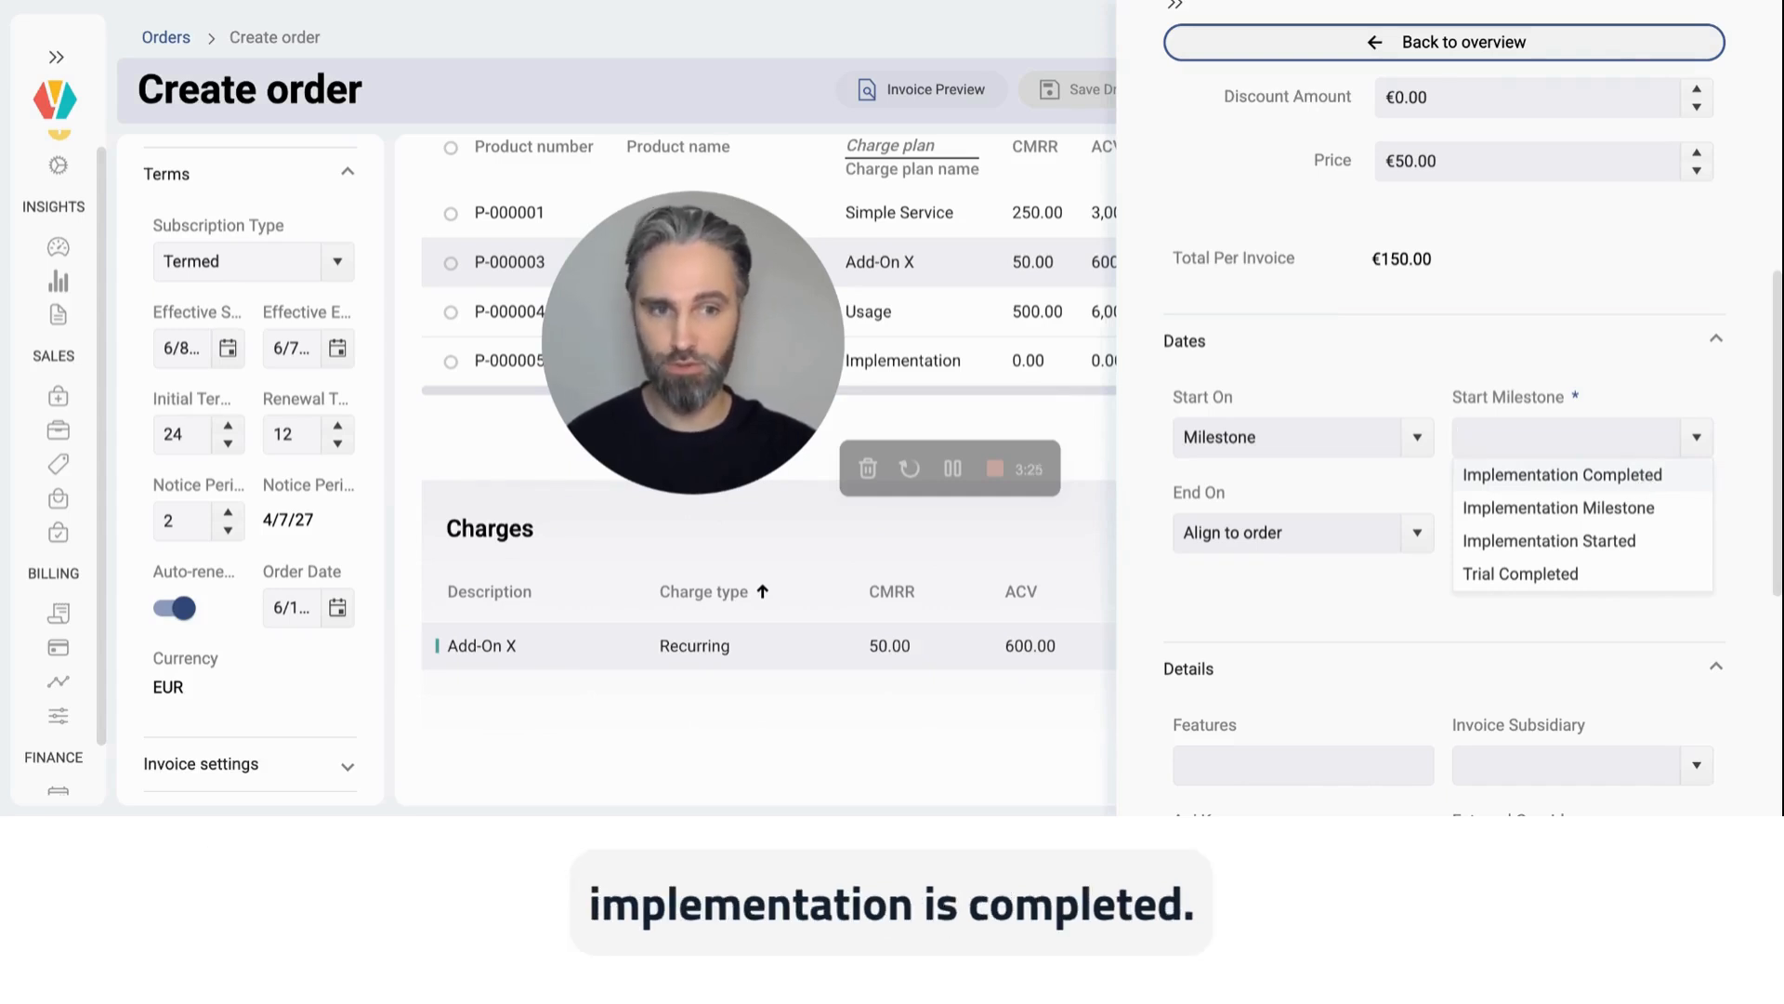
click(1562, 474)
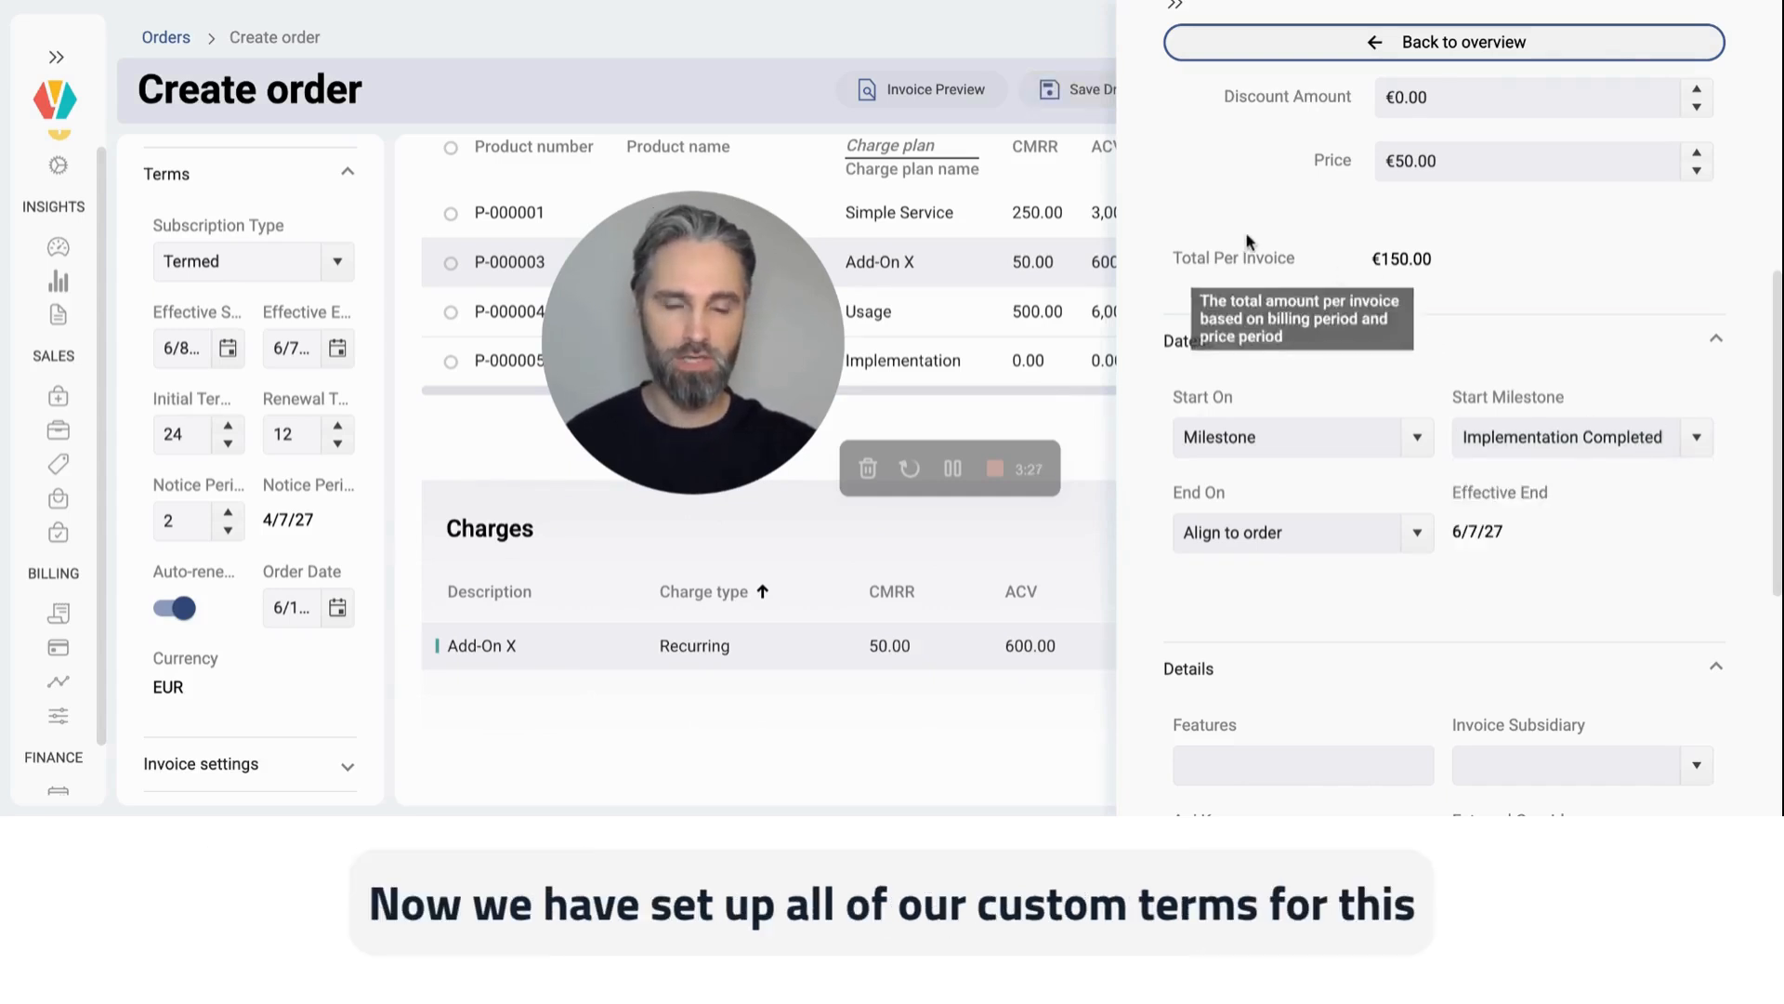
click(1329, 54)
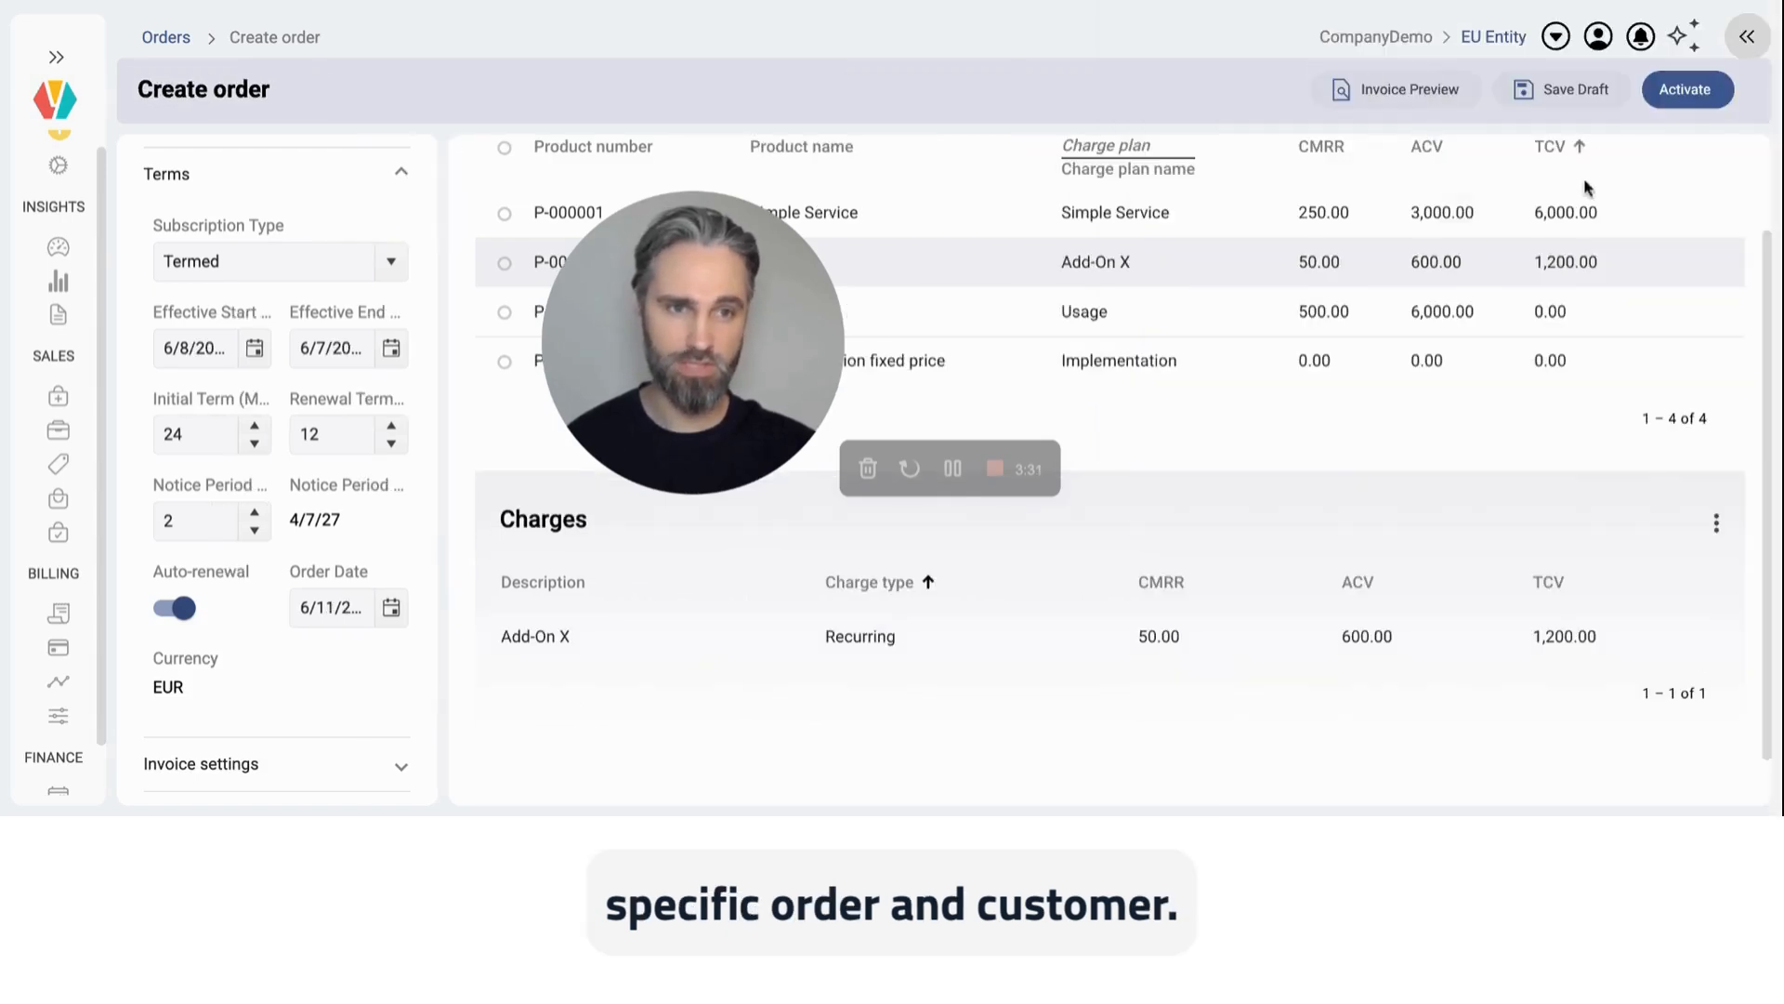
Step: Activate the order with its customized charges
click(1680, 93)
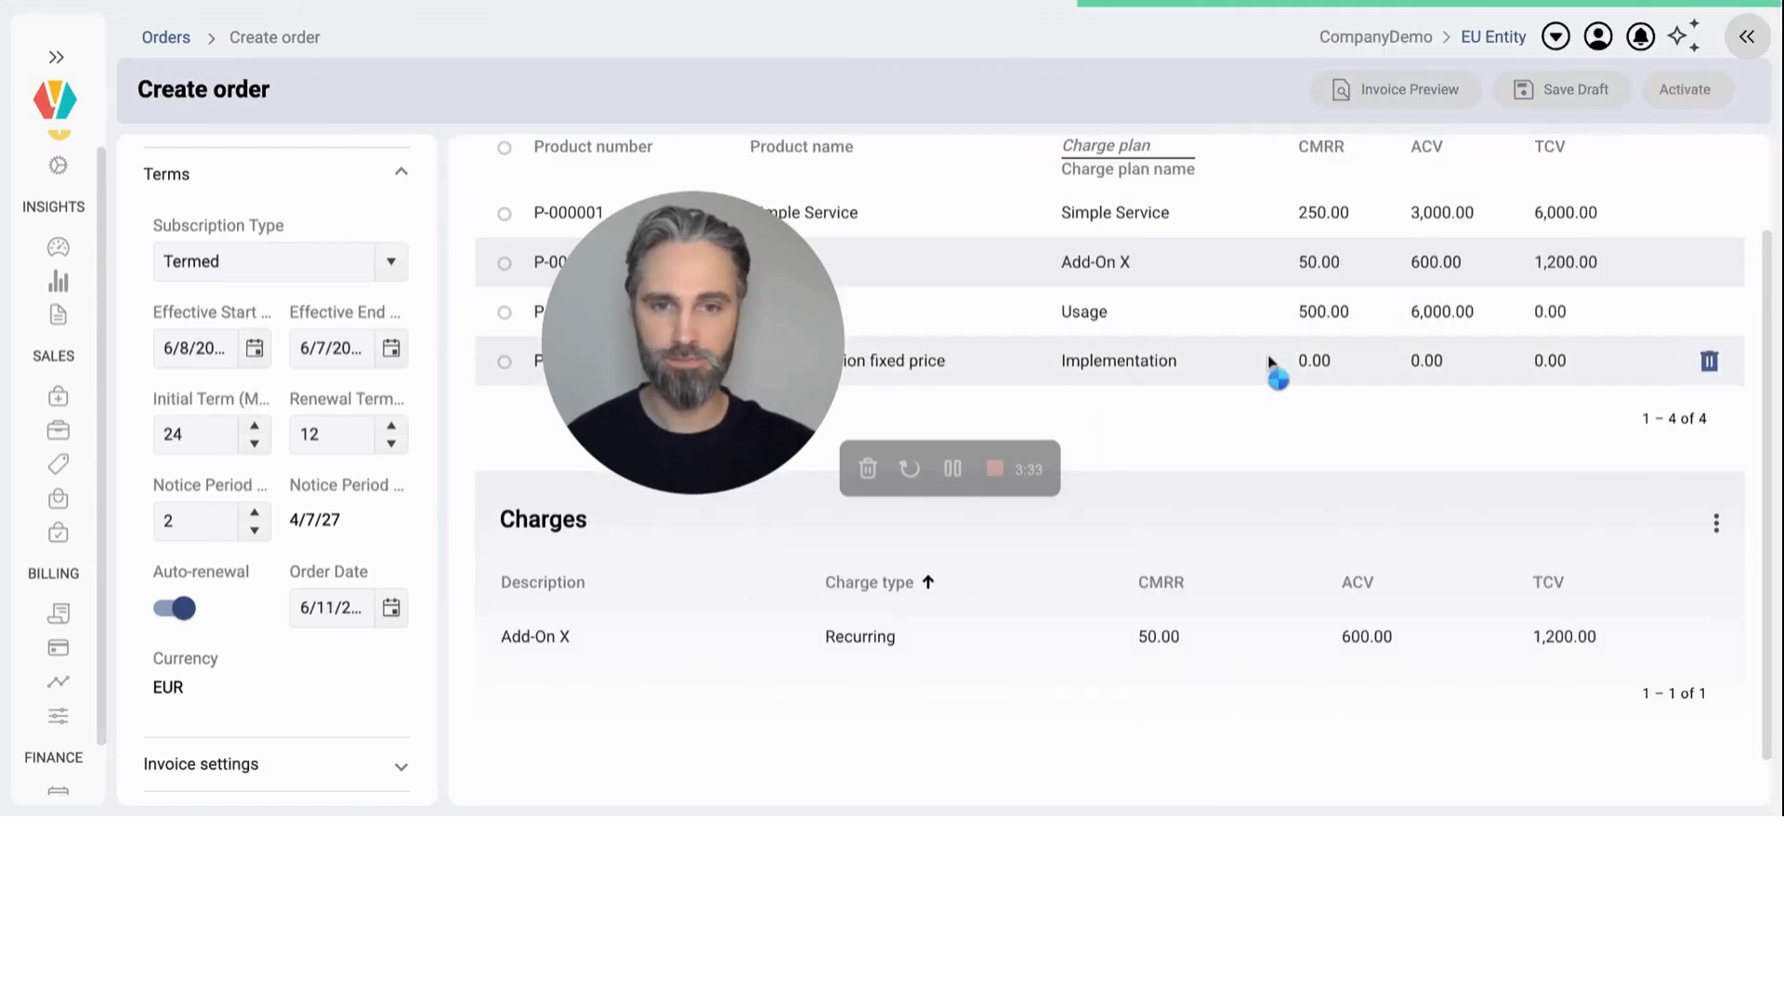